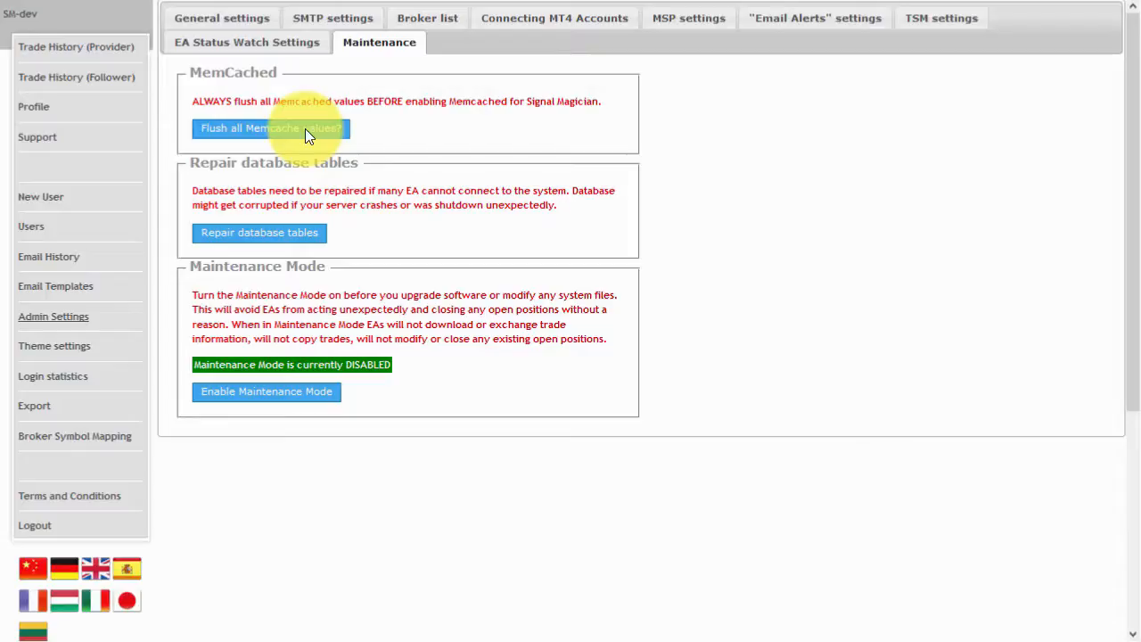
# Review the General settings of the admin settings down to the download links, and return to the Maintenance settings
pyautogui.click(257, 17)
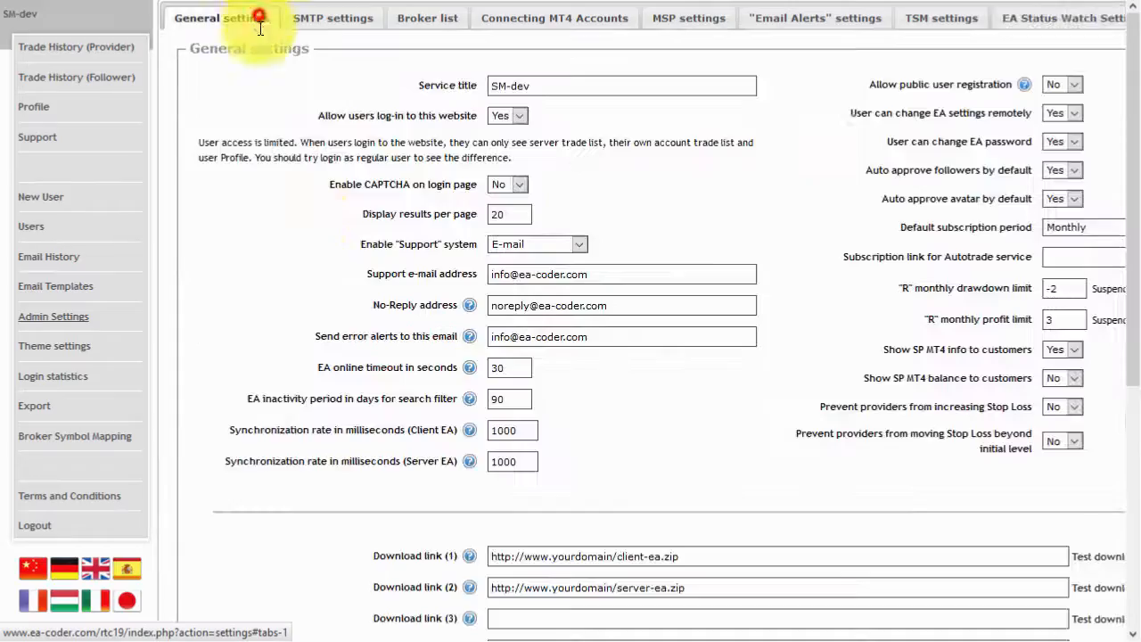
pyautogui.scroll(-5, 265, 401)
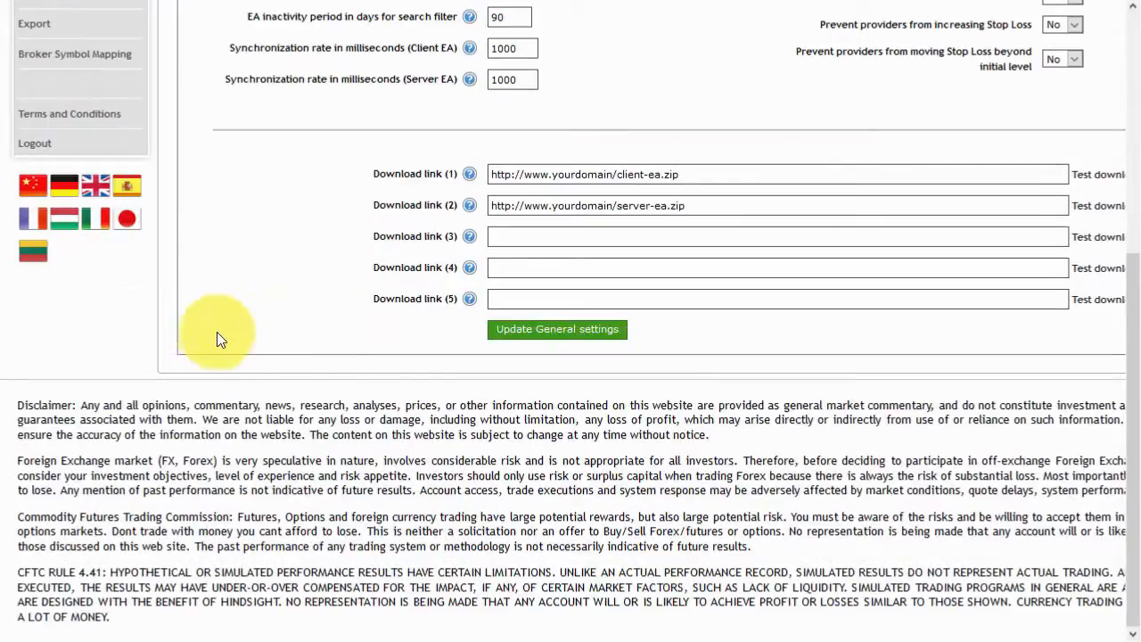
pyautogui.scroll(5, 223, 332)
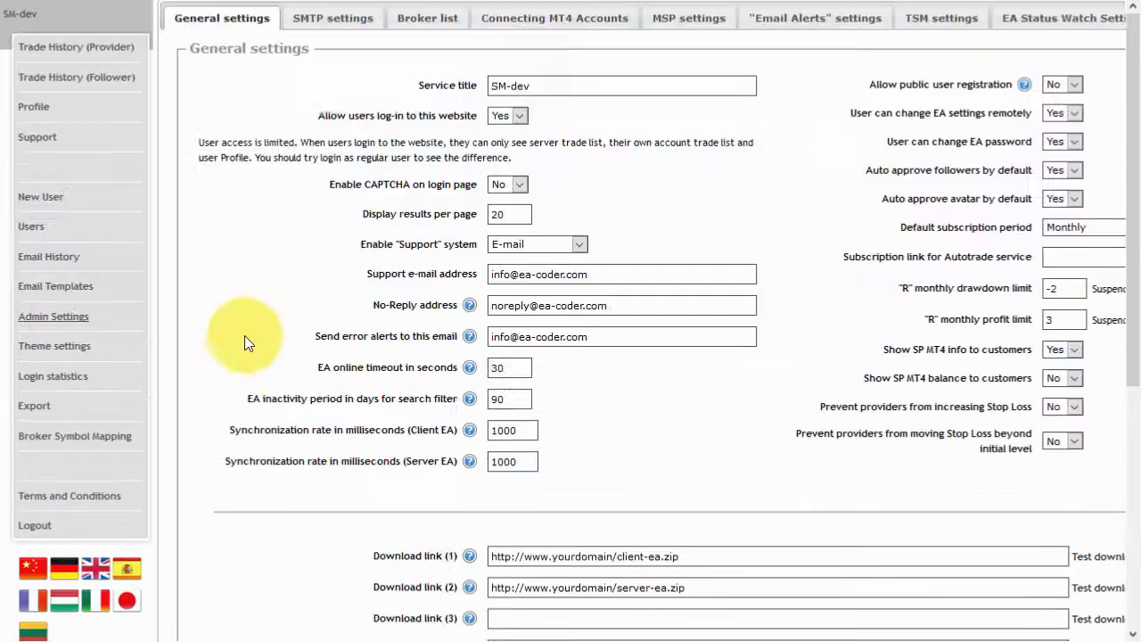
pyautogui.click(329, 18)
pyautogui.click(361, 41)
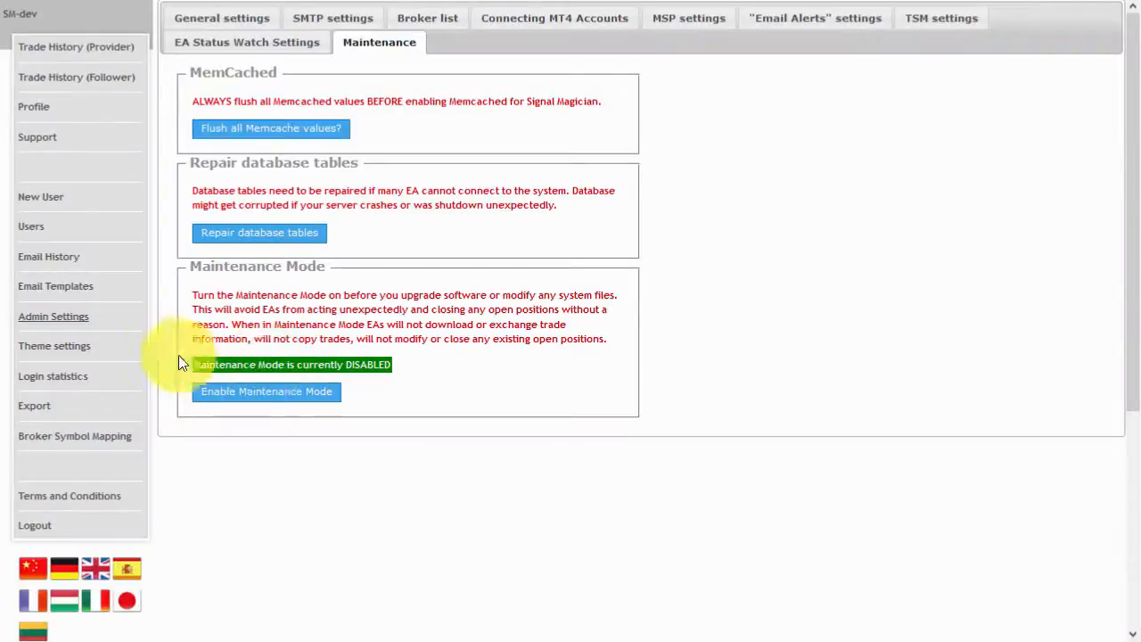
# Open the theme settings and review the upload options for the logo image and the website icon
pyautogui.click(55, 349)
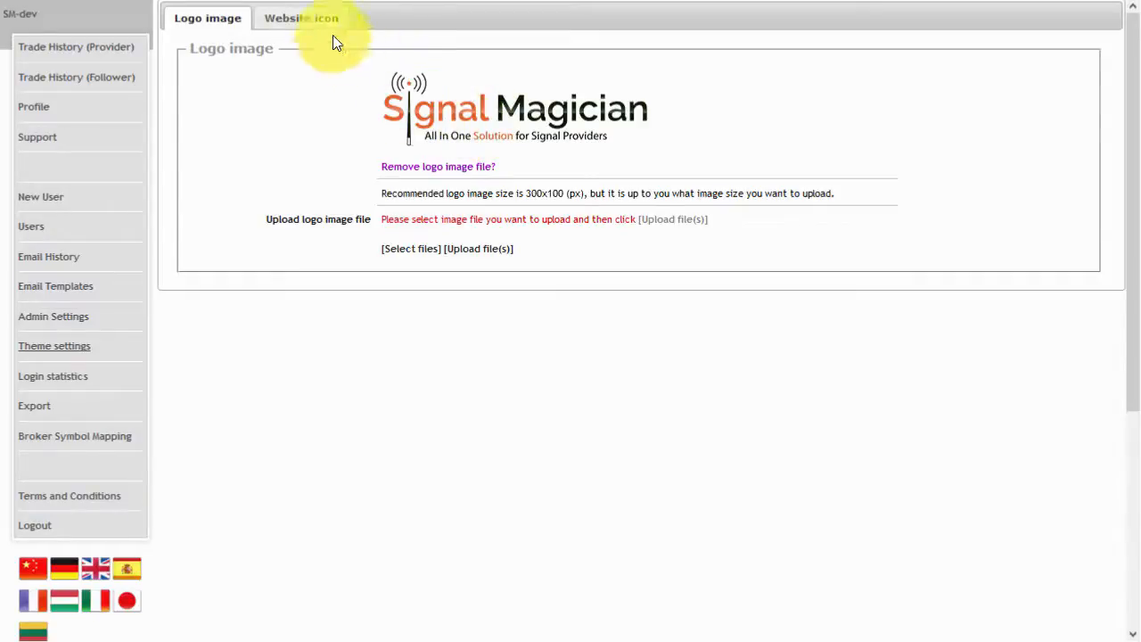
pyautogui.click(295, 18)
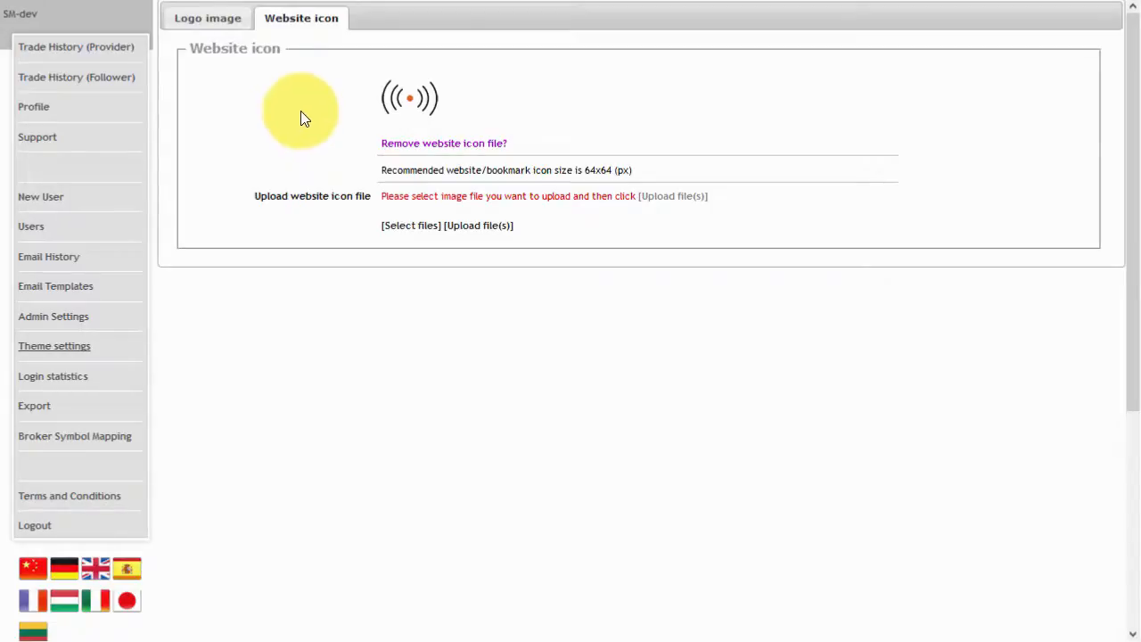
pyautogui.click(231, 26)
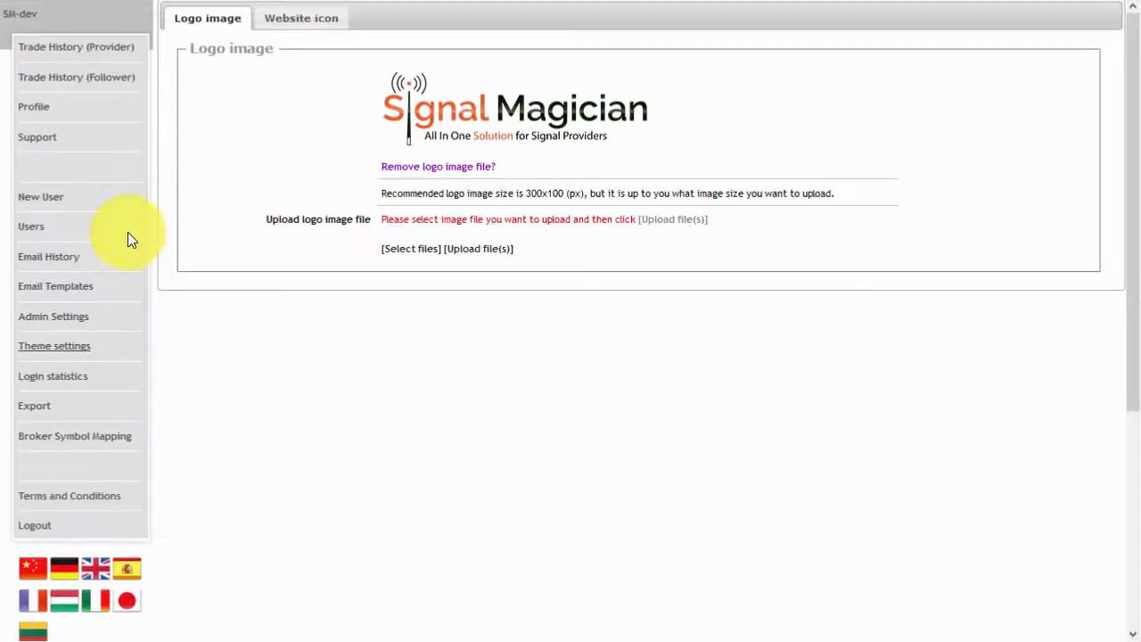
# Open the users list and examine the format of the MT4 EA passwords
pyautogui.click(27, 227)
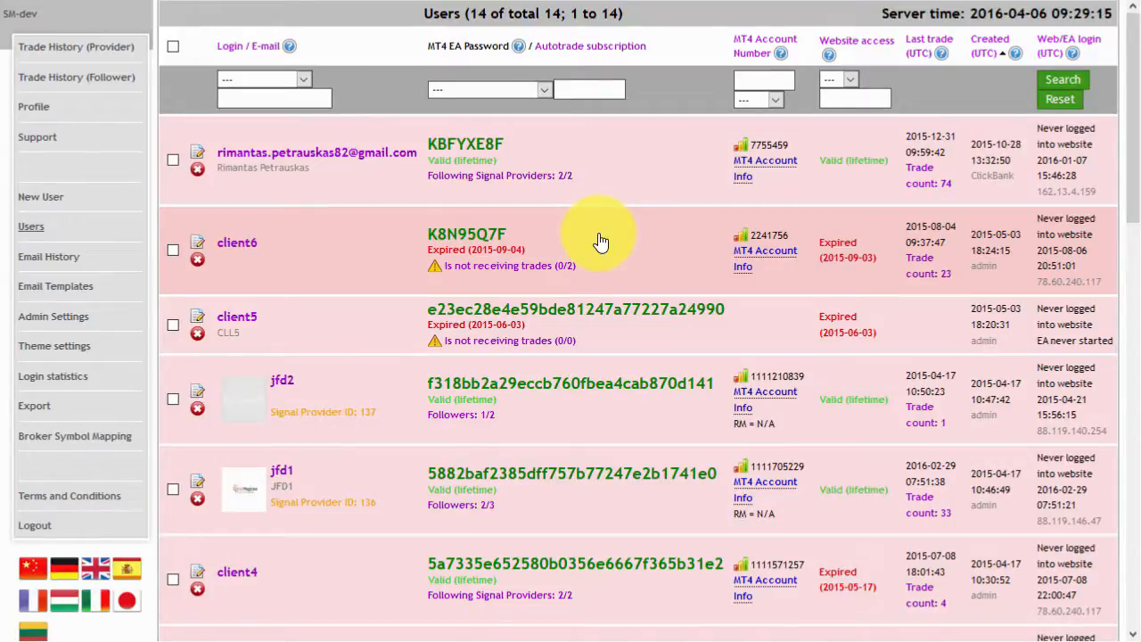
pyautogui.click(603, 90)
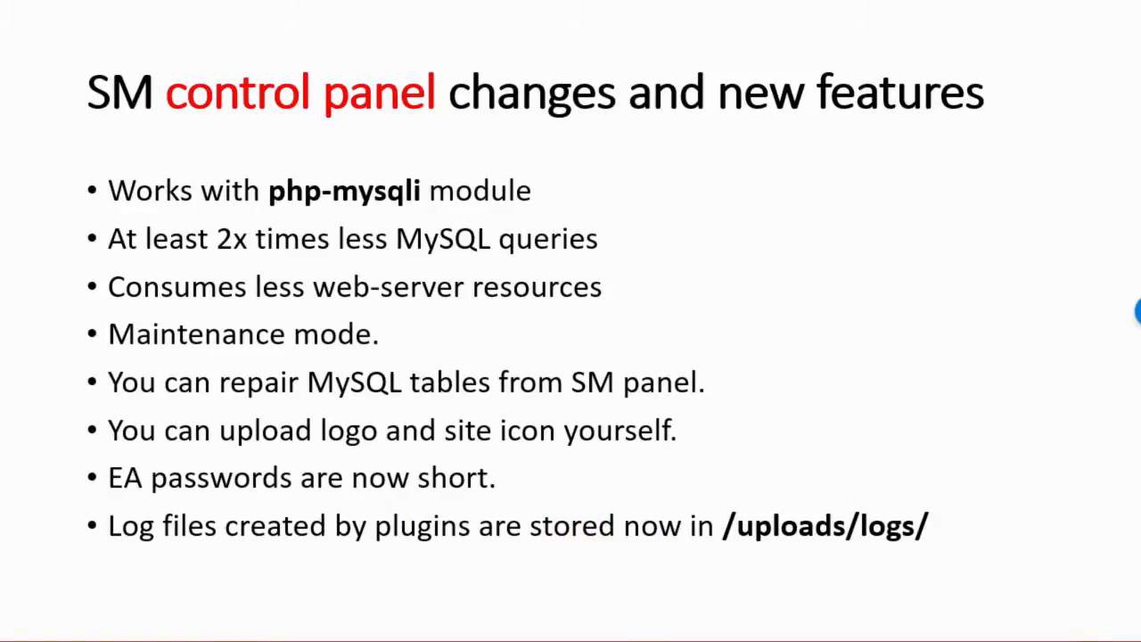
# Switch to File Explorer, view the plugin log in sm196's uploads/logs folder, and return to sm196 before minimizing the window
pyautogui.hotkey('alt', 'Tab')
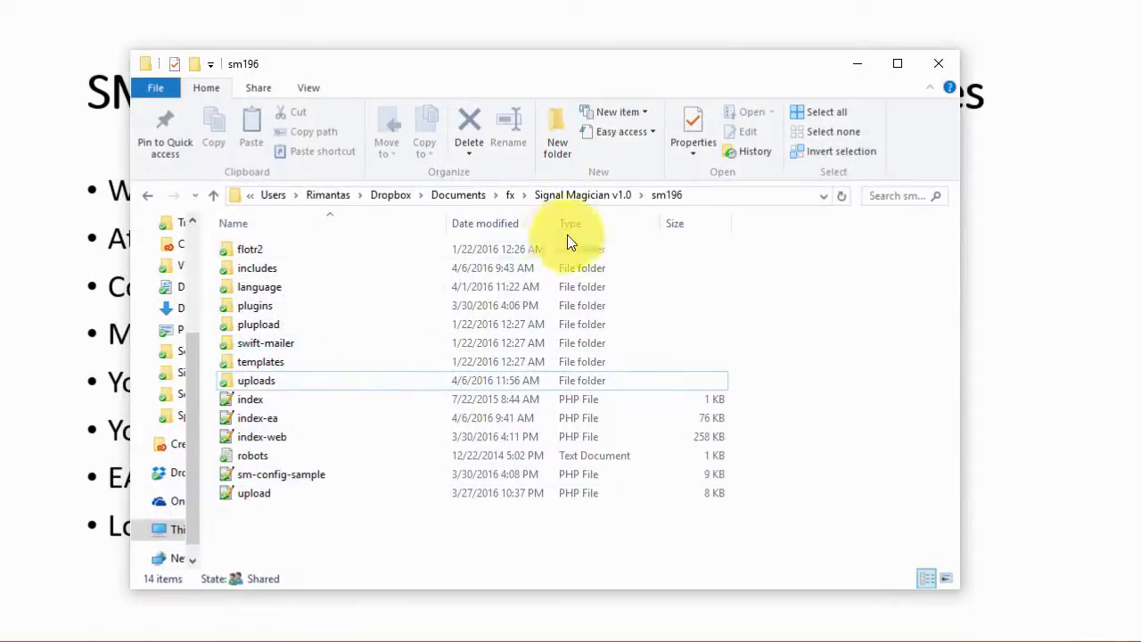
pyautogui.doubleClick(273, 381)
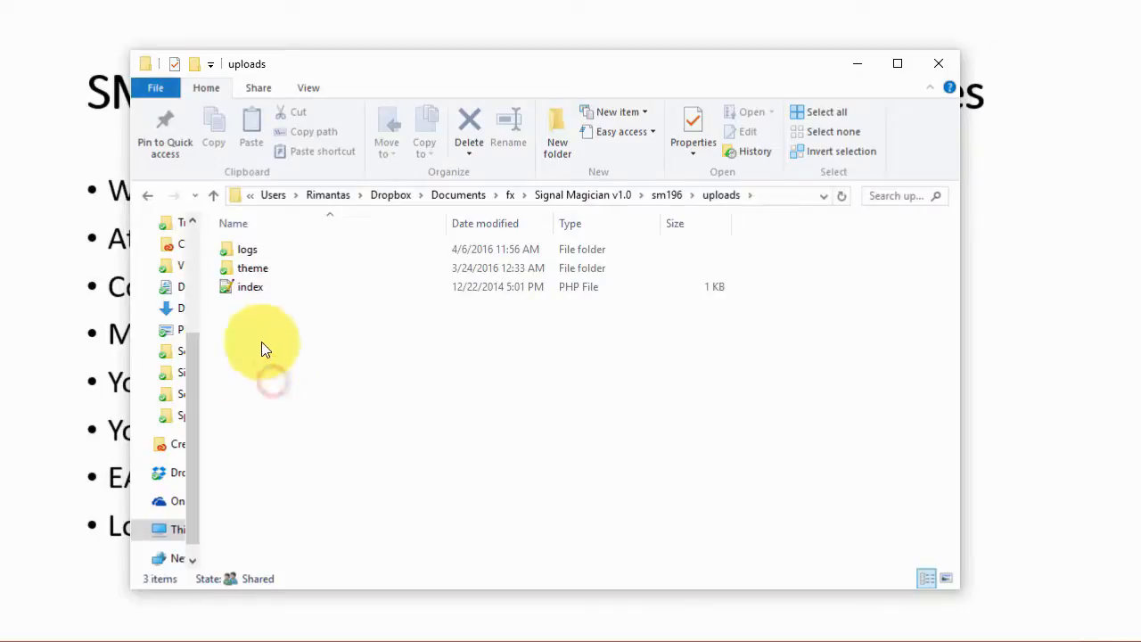
pyautogui.doubleClick(250, 249)
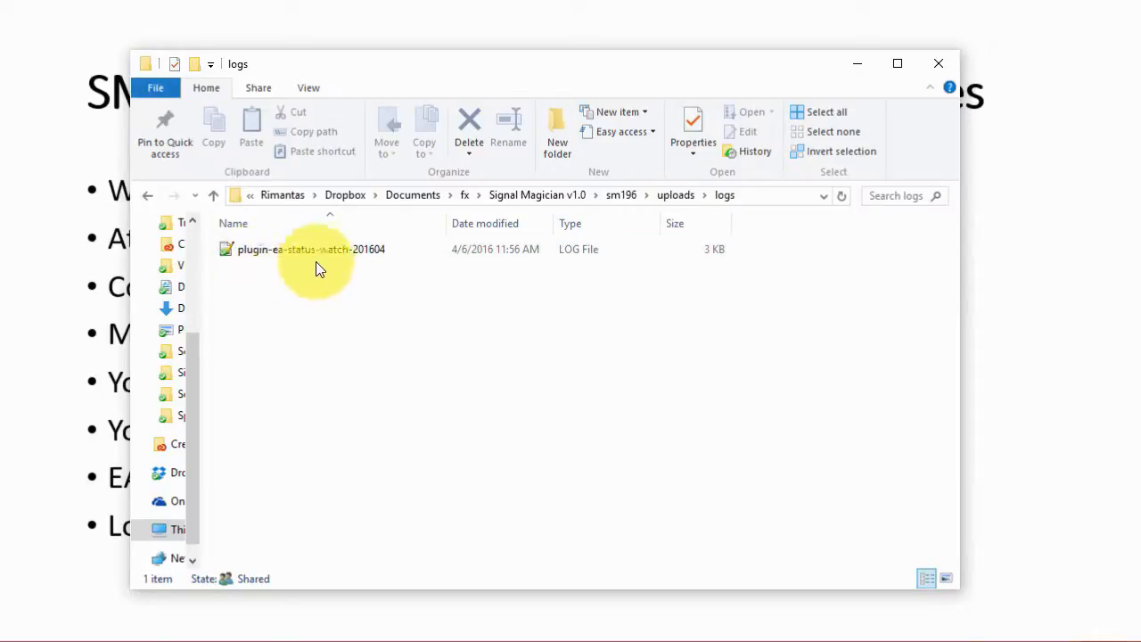
pyautogui.click(303, 319)
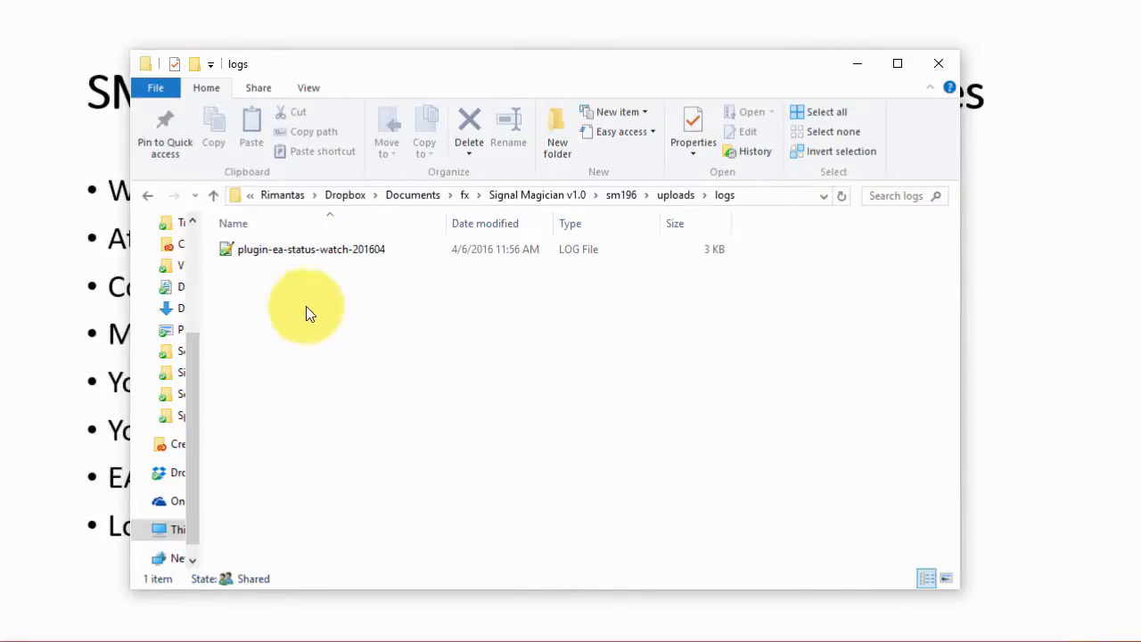
pyautogui.click(624, 196)
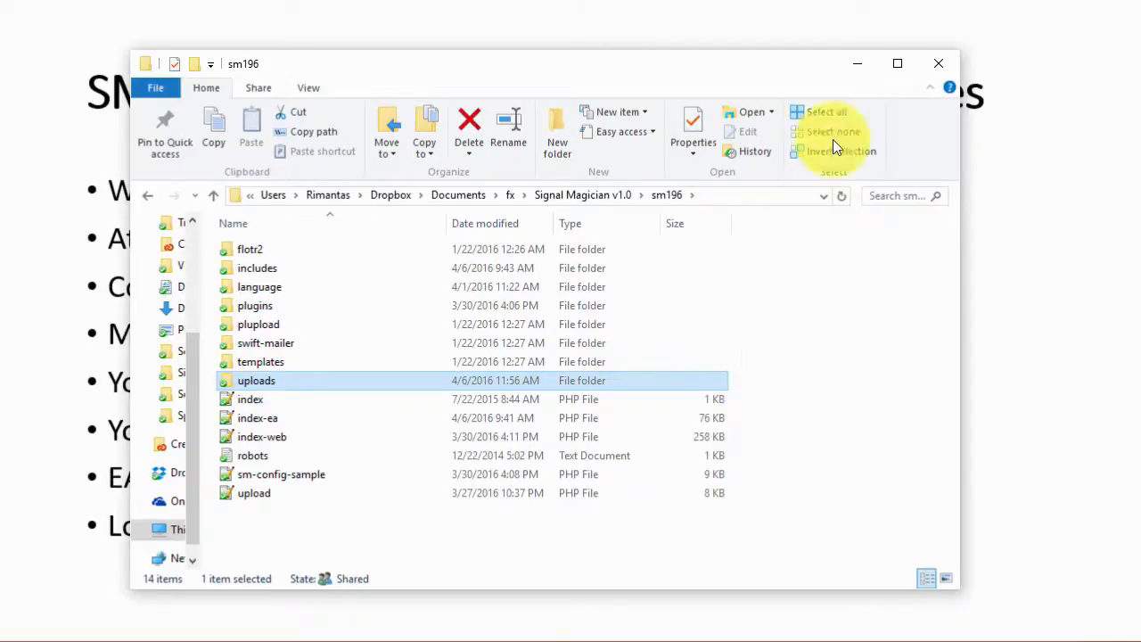
pyautogui.click(858, 64)
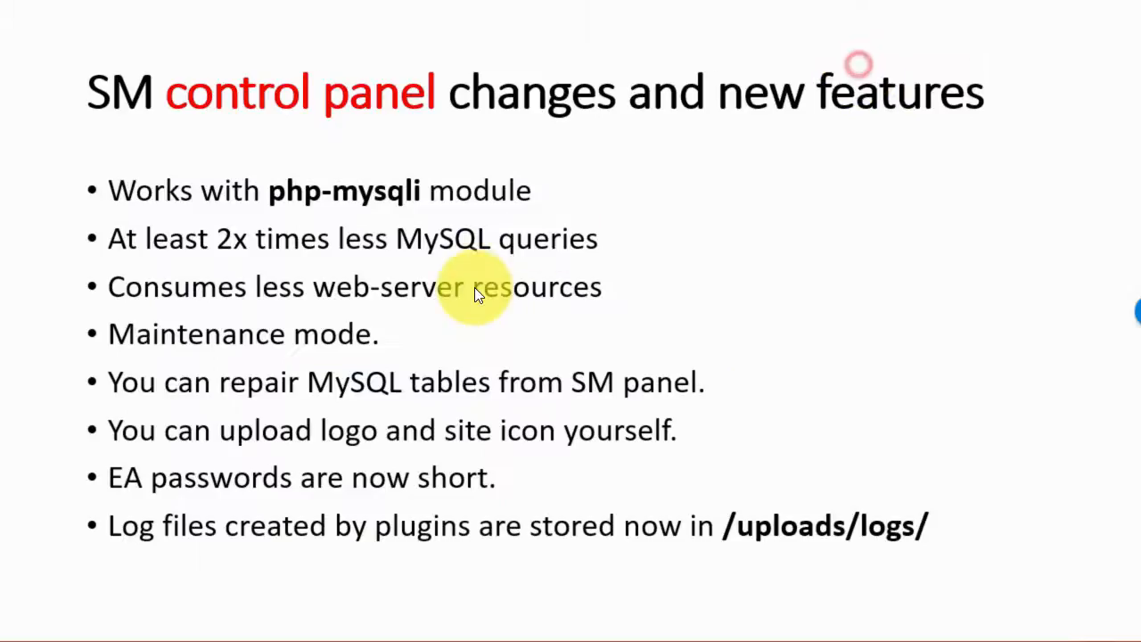
# Switch back to the Signal Magician control panel and examine the <FOLLOWER> and <SP> tags listed for the Welcome Message e-mail template
pyautogui.click(638, 280)
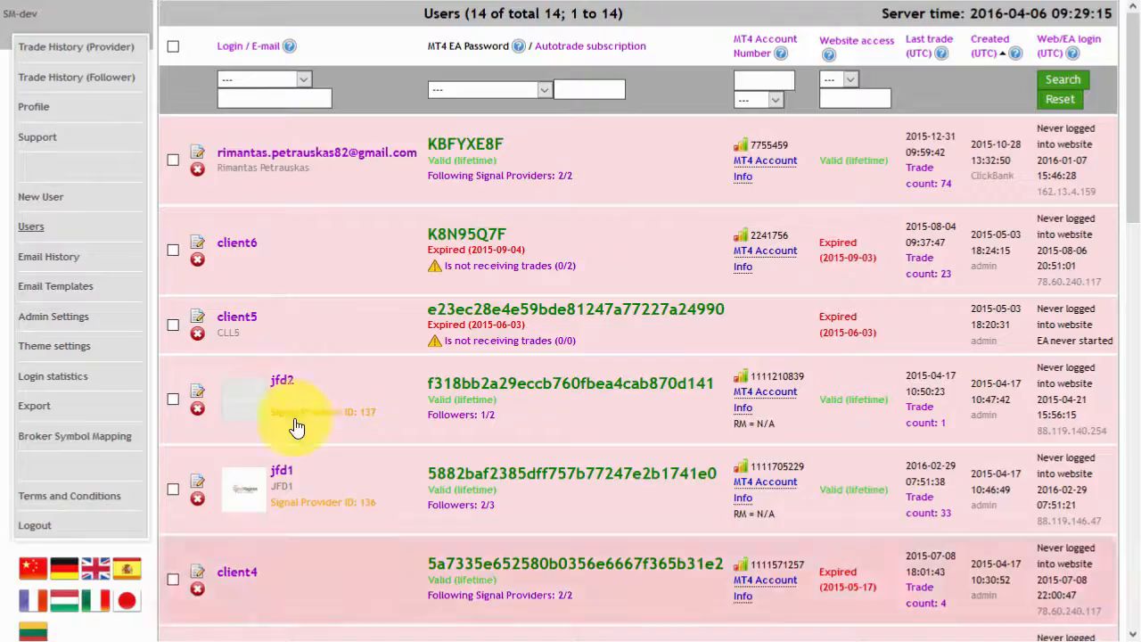
pyautogui.click(36, 288)
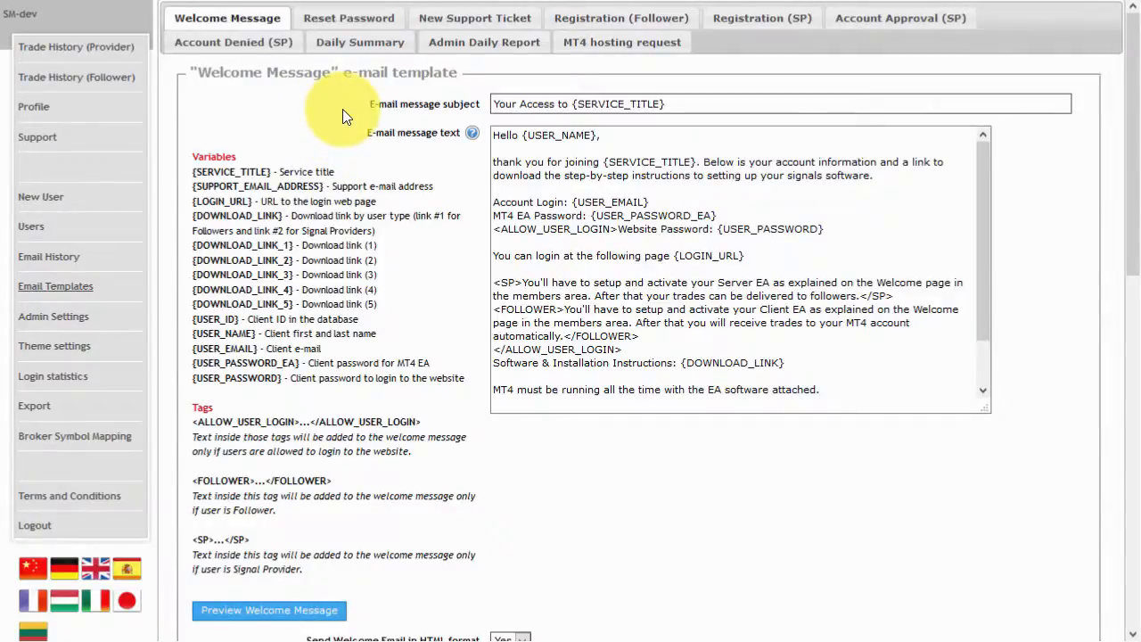
pyautogui.moveTo(194, 482); pyautogui.dragTo(333, 481)
pyautogui.moveTo(265, 540); pyautogui.dragTo(194, 545)
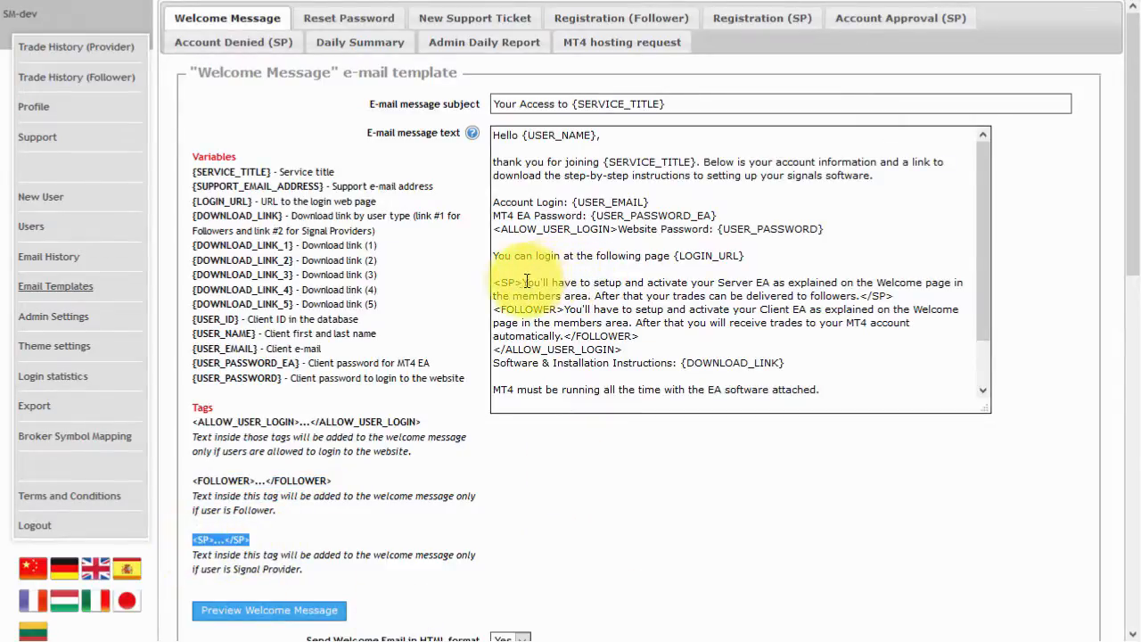
# Highlight the <SP> and <FOLLOWER> tagged passages in the Welcome Message text to examine how the tags enclose them
pyautogui.moveTo(522, 282); pyautogui.dragTo(861, 296)
pyautogui.moveTo(522, 282); pyautogui.dragTo(494, 283)
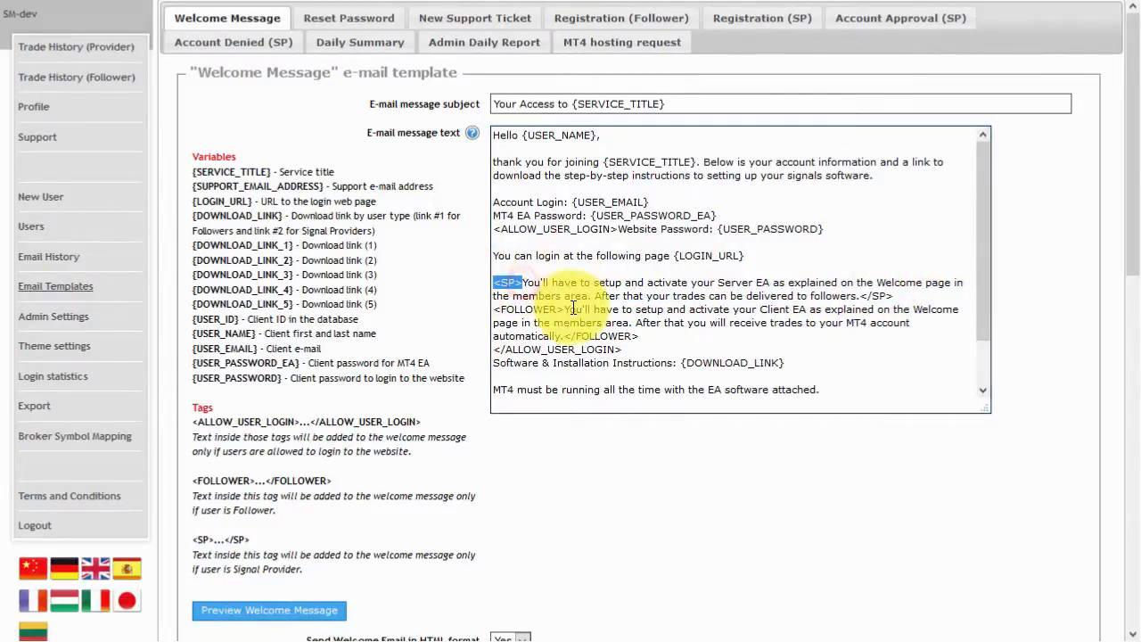
pyautogui.moveTo(563, 308); pyautogui.dragTo(479, 308)
pyautogui.moveTo(639, 336); pyautogui.dragTo(564, 336)
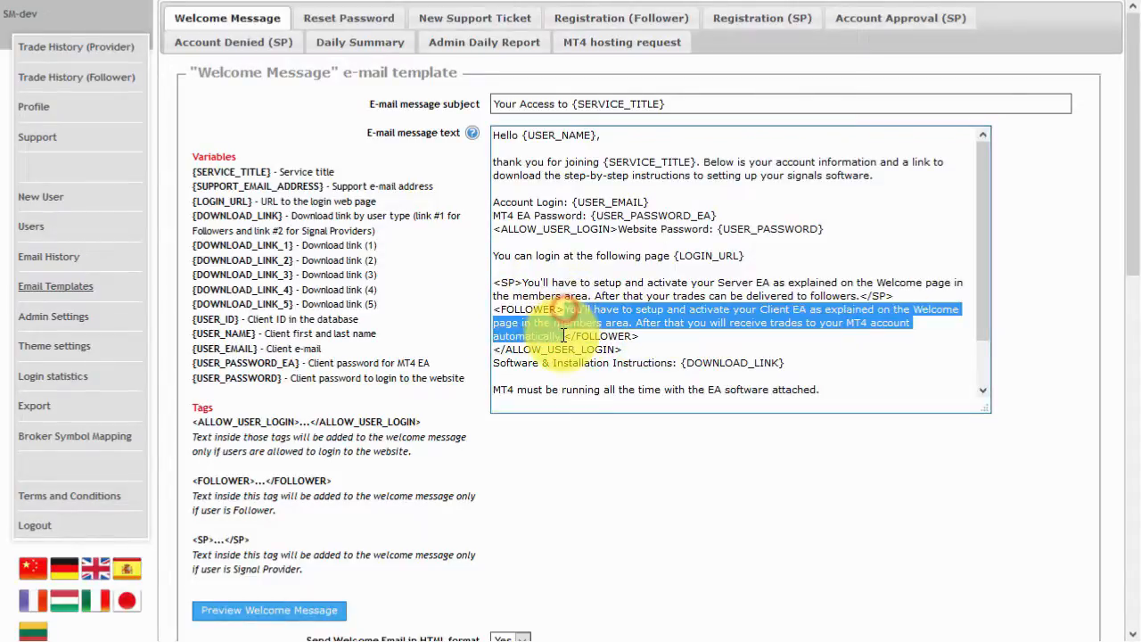
pyautogui.click(660, 314)
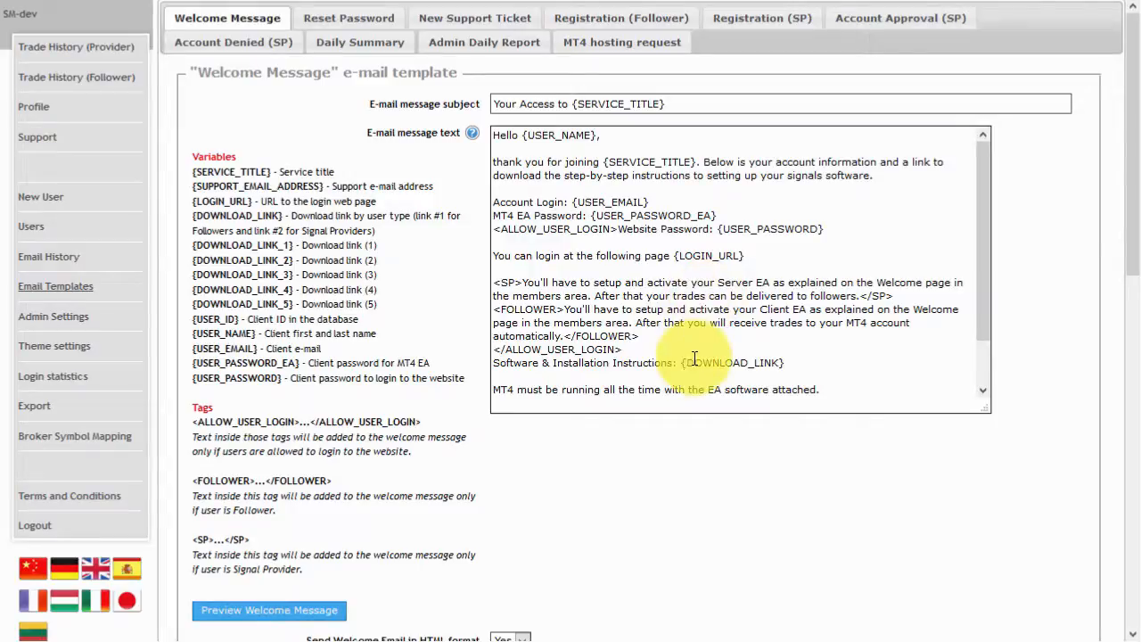
# Compare the {DOWNLOAD_LINK} variable in the Welcome Message text with the numbered download link variables in the variable list
pyautogui.moveTo(680, 363); pyautogui.dragTo(780, 360)
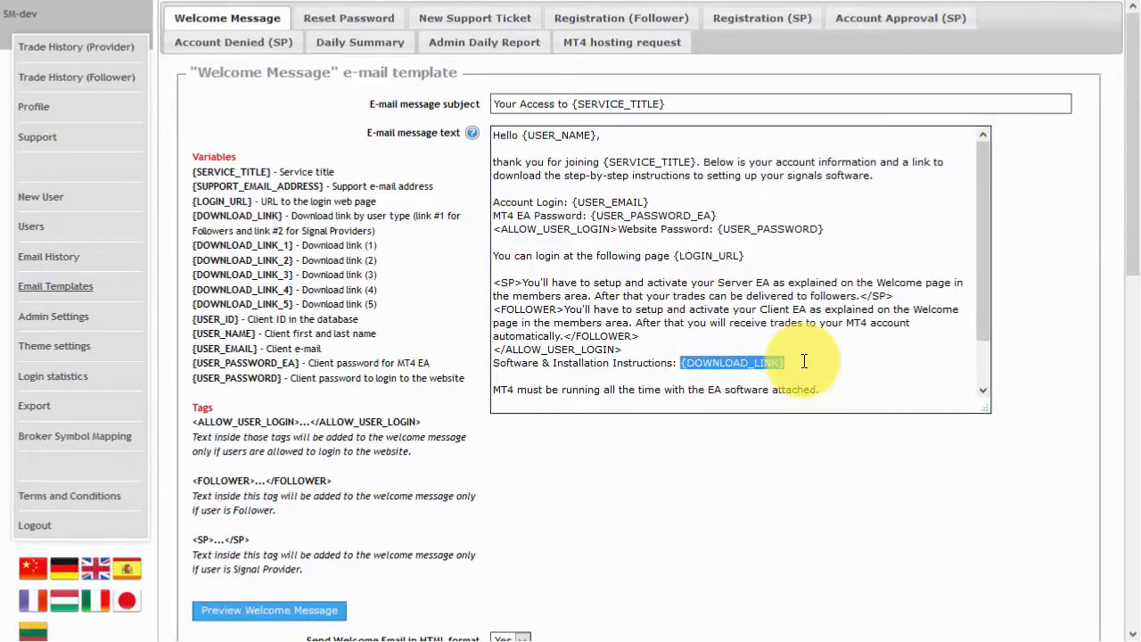
pyautogui.click(778, 362)
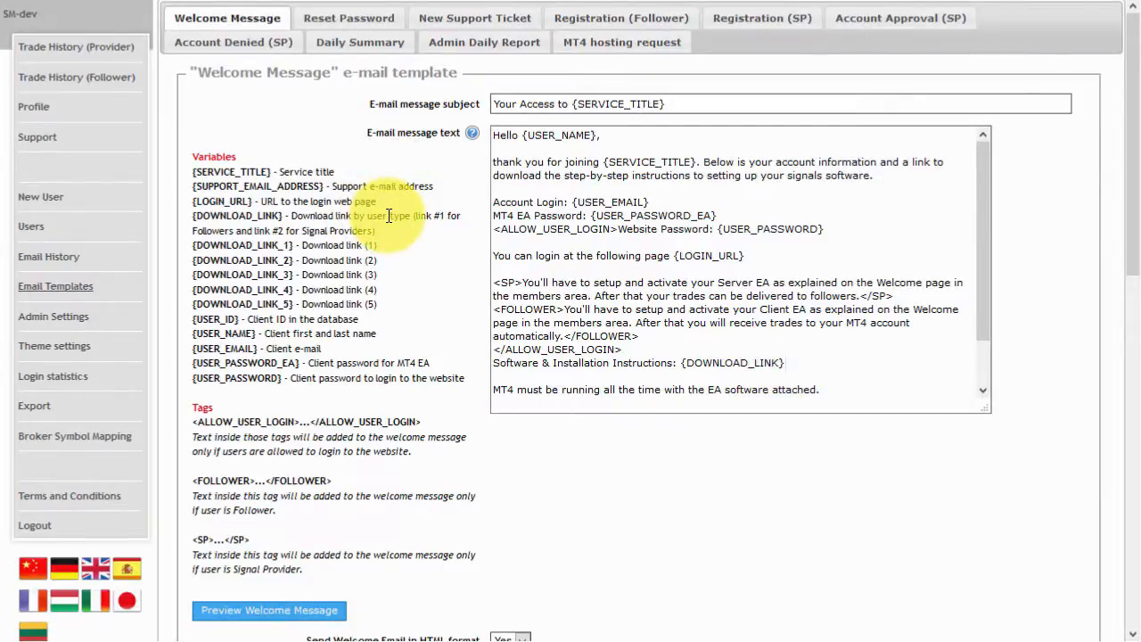
pyautogui.moveTo(292, 246); pyautogui.dragTo(283, 245)
pyautogui.click(342, 229)
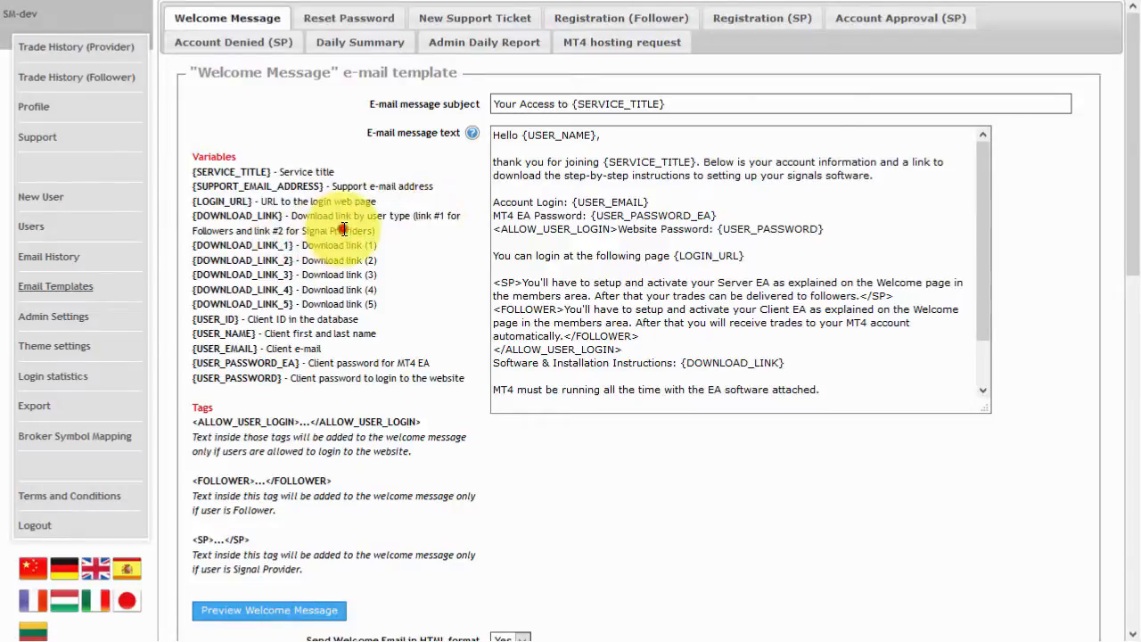
pyautogui.moveTo(288, 261); pyautogui.dragTo(284, 261)
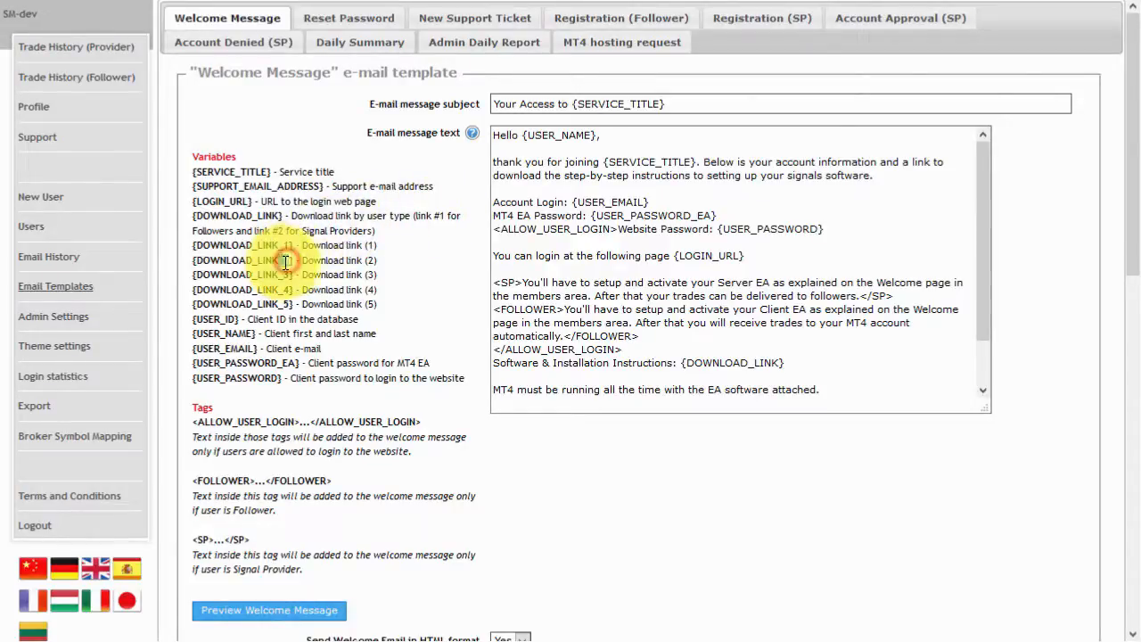
pyautogui.click(366, 255)
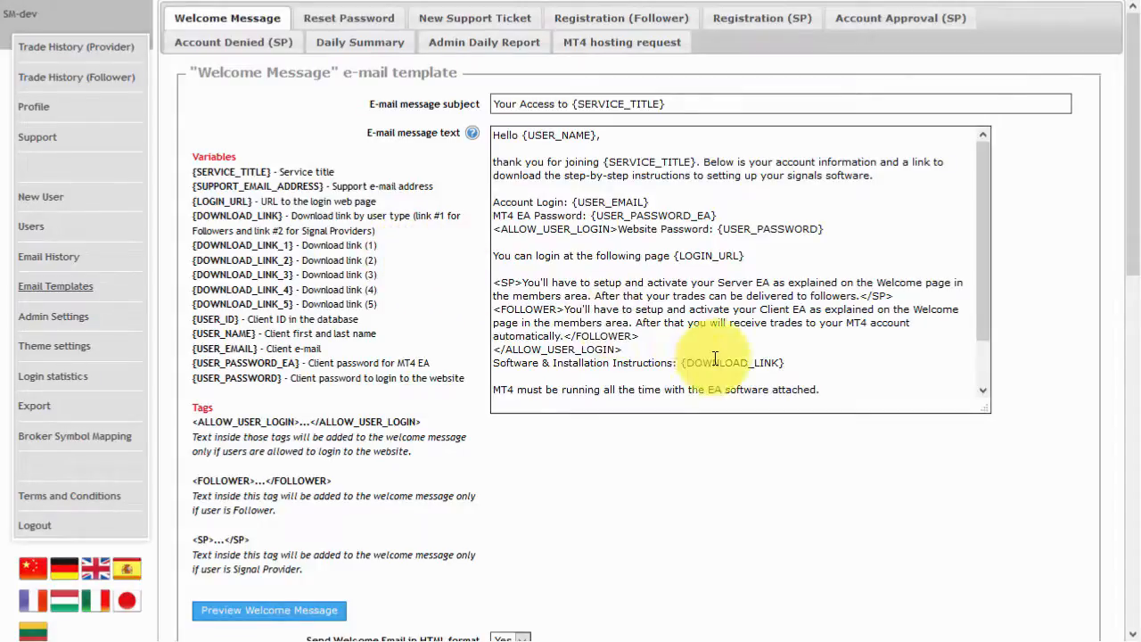
pyautogui.moveTo(679, 365); pyautogui.dragTo(798, 363)
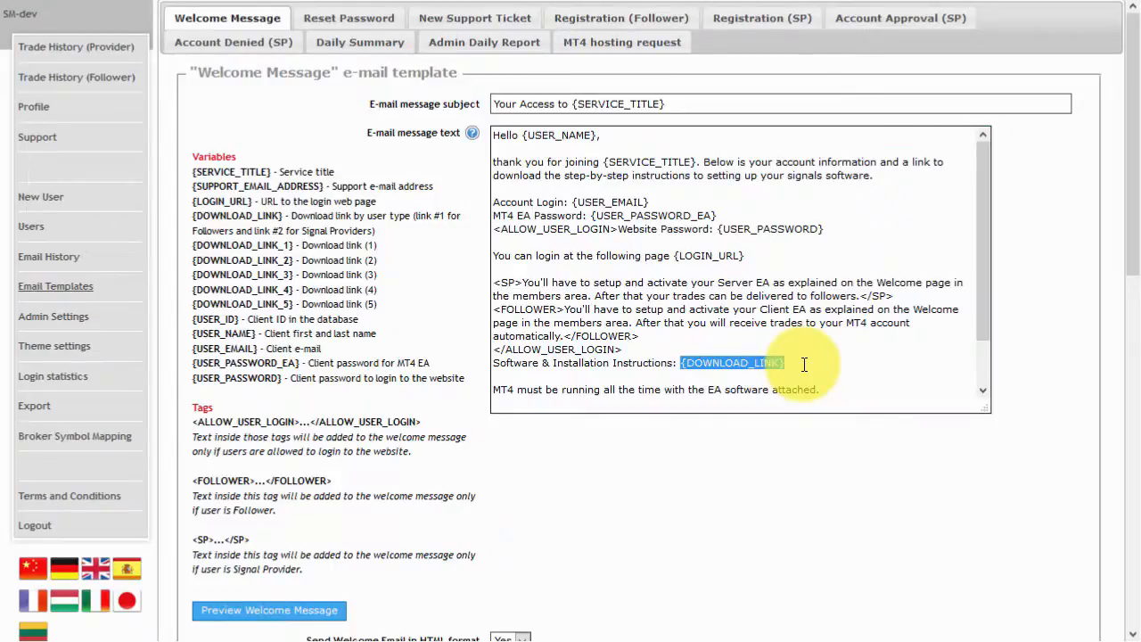
pyautogui.click(426, 255)
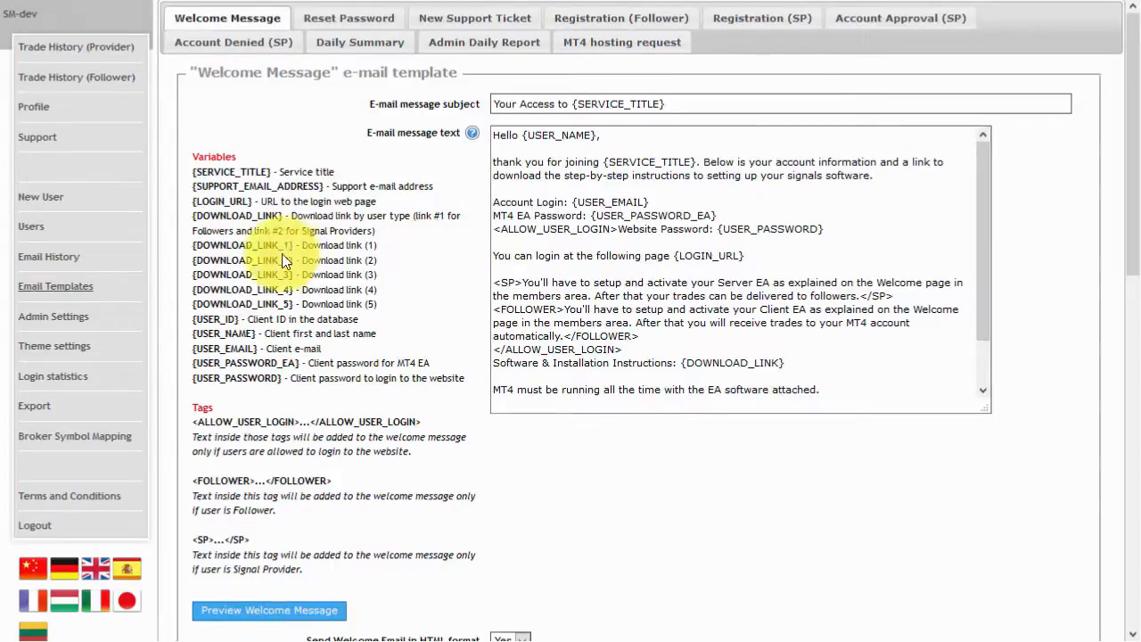
# Open the General settings in the admin settings and examine the addresses in Download link (1) and Download link (2)
pyautogui.click(65, 316)
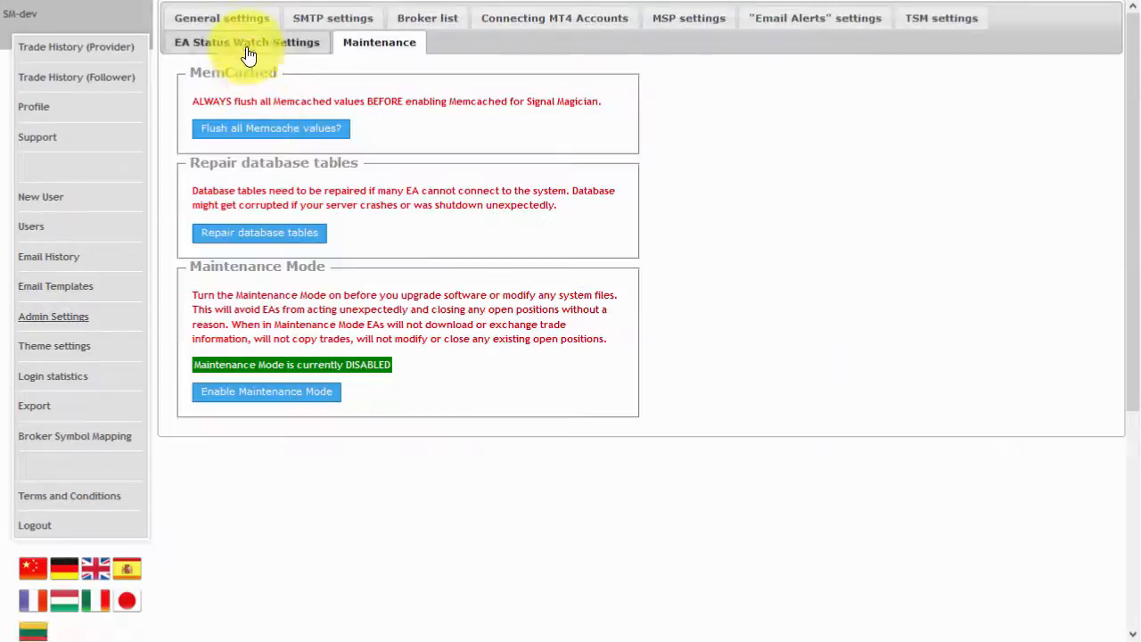
pyautogui.click(249, 18)
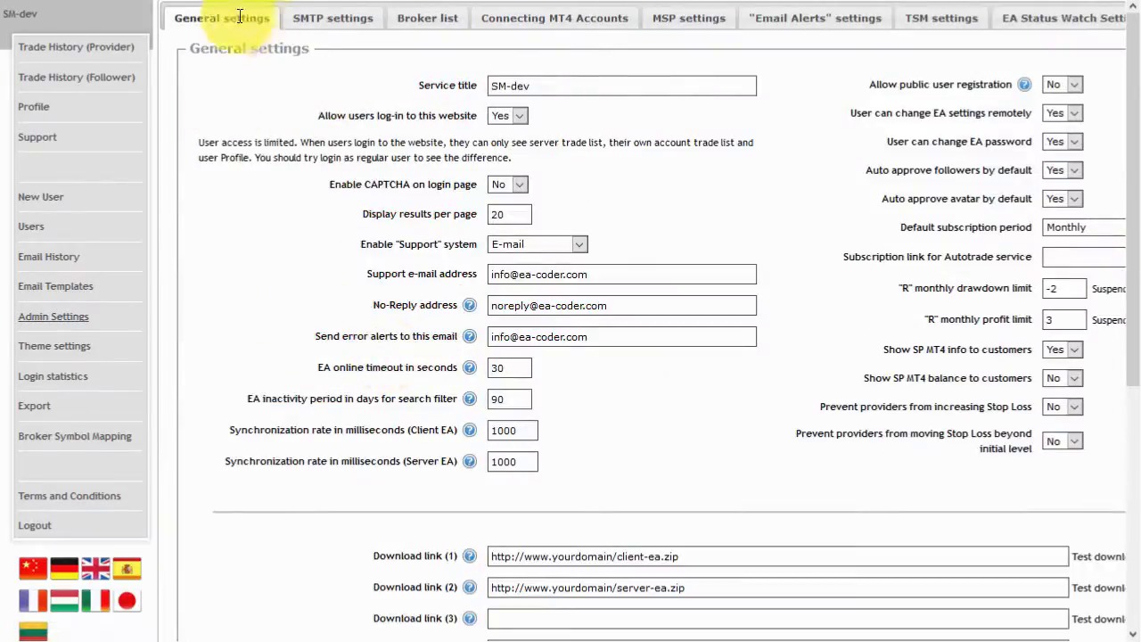
pyautogui.scroll(-2, 311, 393)
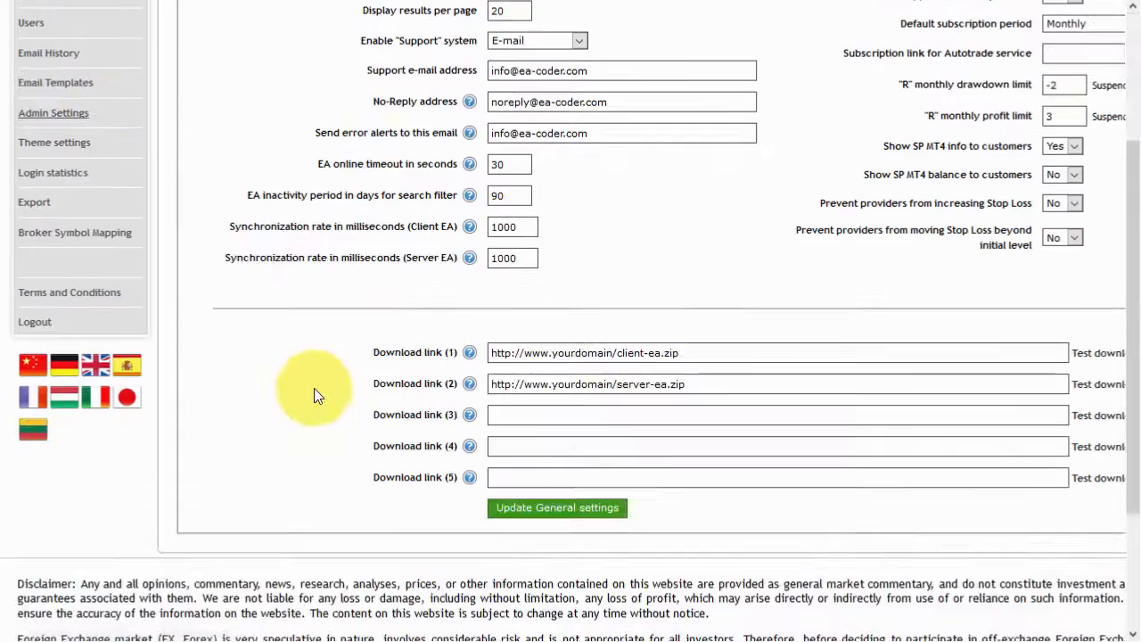
pyautogui.click(712, 352)
pyautogui.moveTo(711, 352); pyautogui.dragTo(471, 351)
pyautogui.moveTo(723, 383); pyautogui.dragTo(502, 381)
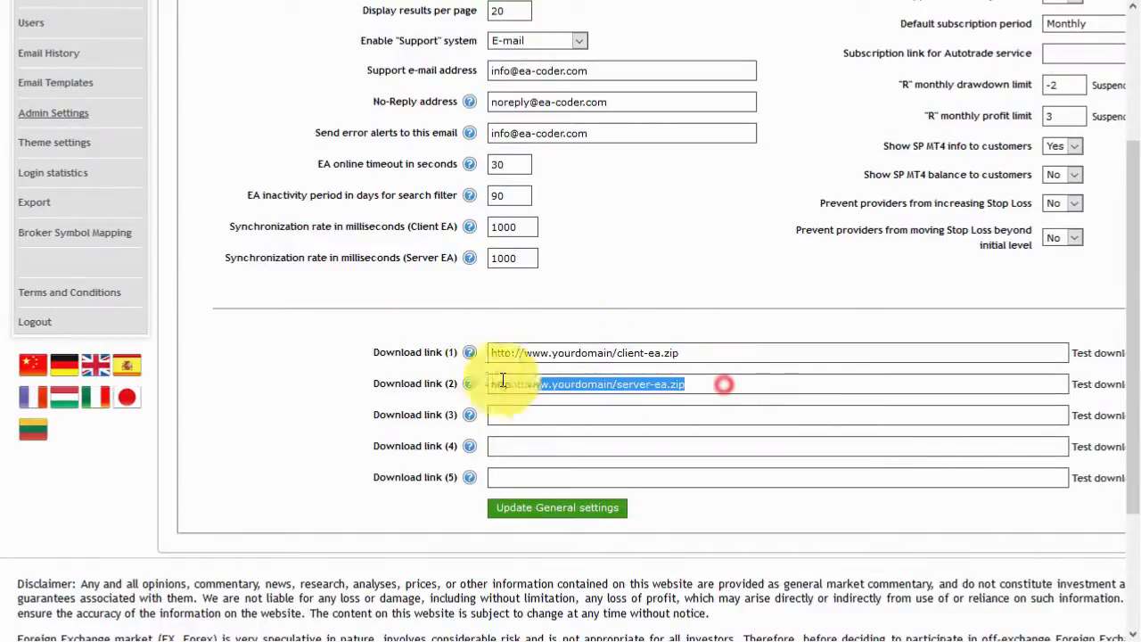
pyautogui.click(235, 356)
pyautogui.scroll(2, 285, 361)
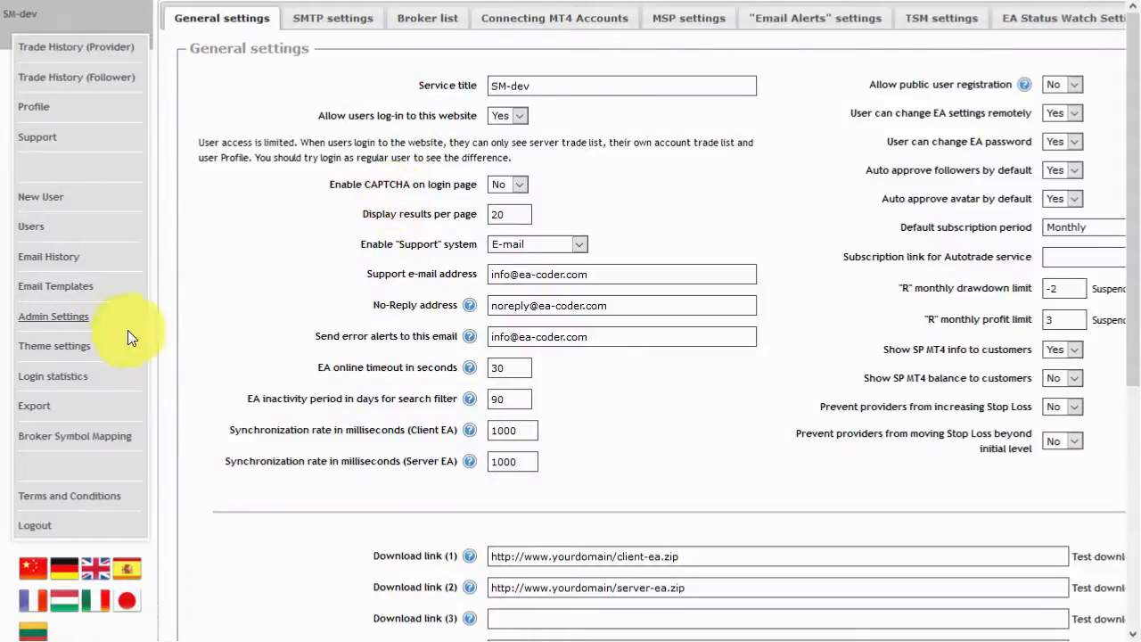
# Reopen the Welcome Message e-mail template and highlight the {SERVICE_TITLE} variable in its subject
pyautogui.click(68, 295)
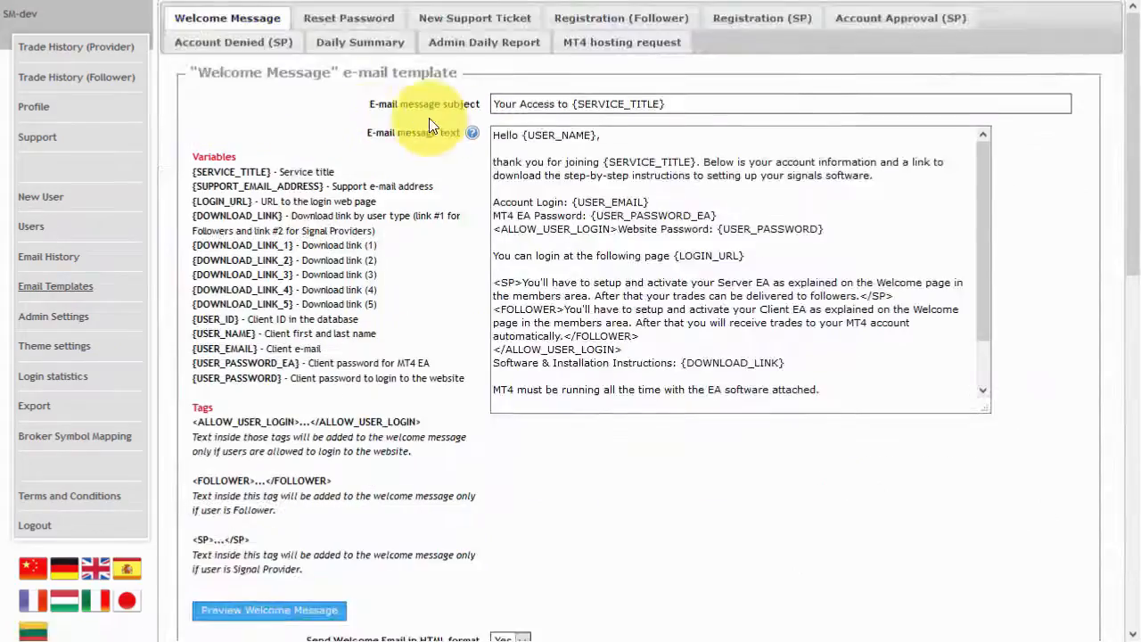
pyautogui.moveTo(695, 105); pyautogui.dragTo(571, 105)
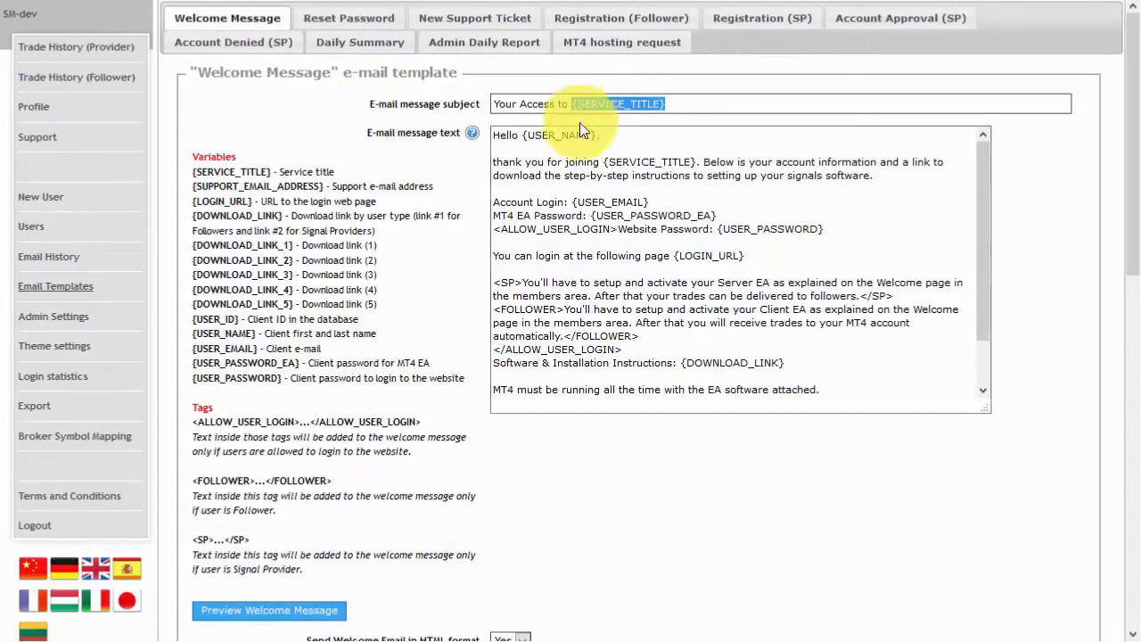
# Open the General settings in the admin settings and highlight the address in the "Send error alerts to this email" field
pyautogui.click(689, 102)
pyautogui.click(272, 125)
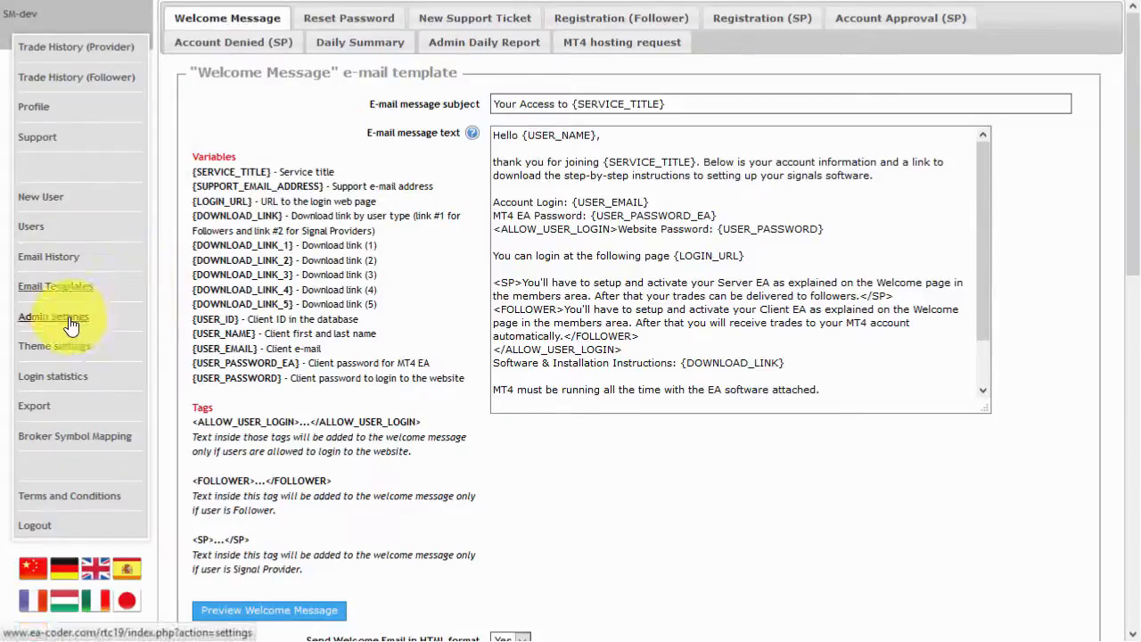
pyautogui.click(71, 325)
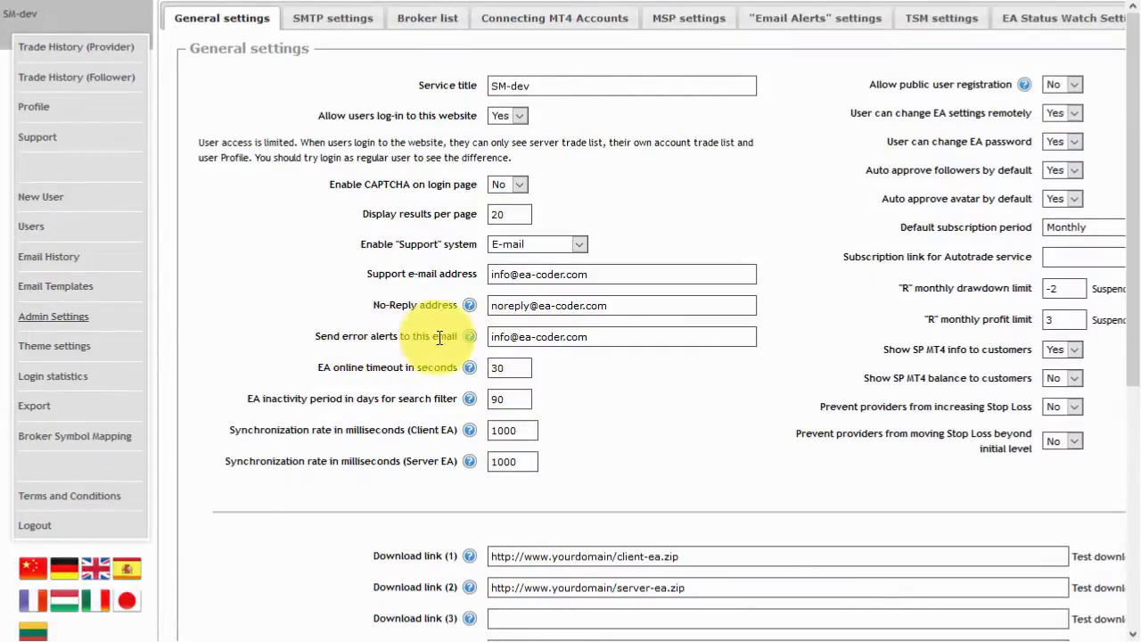
pyautogui.moveTo(610, 336); pyautogui.dragTo(381, 333)
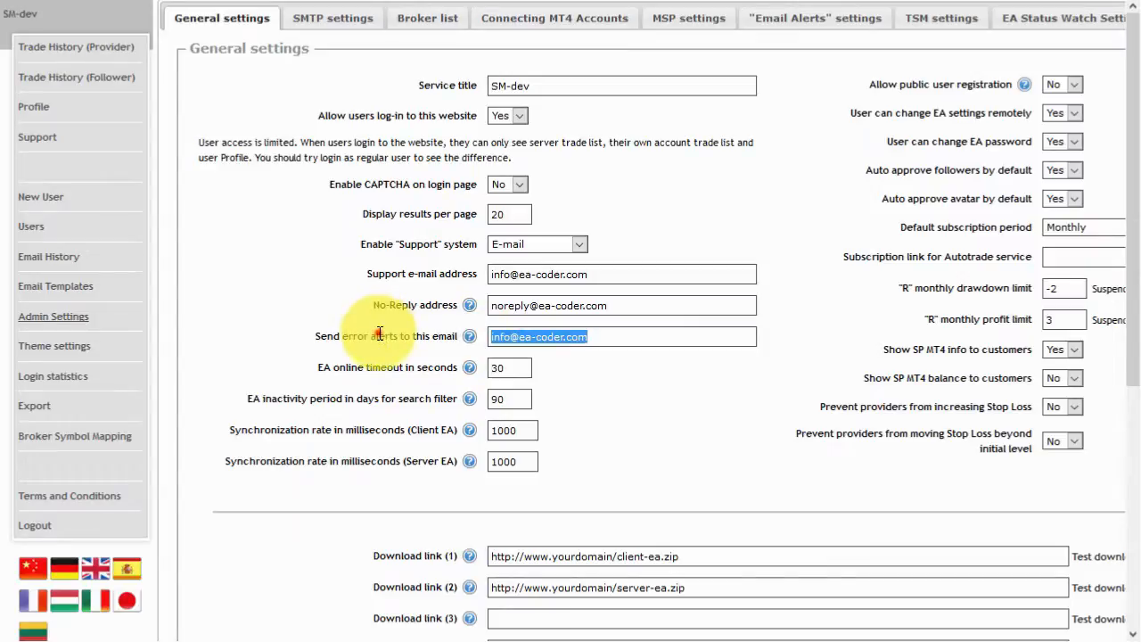
pyautogui.click(380, 334)
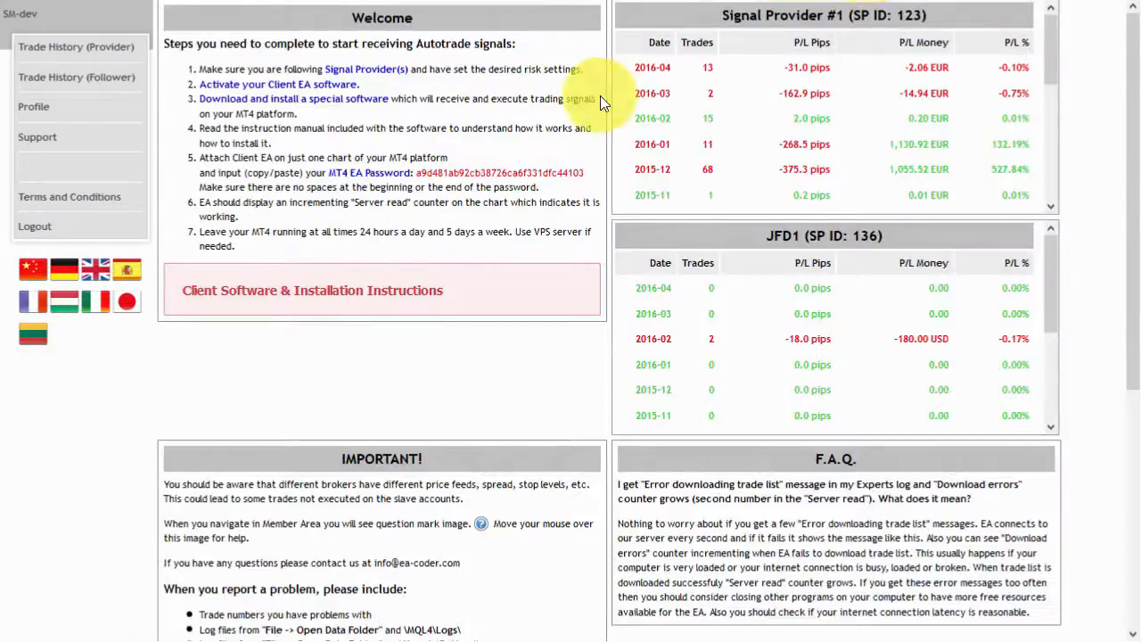
pyautogui.click(449, 118)
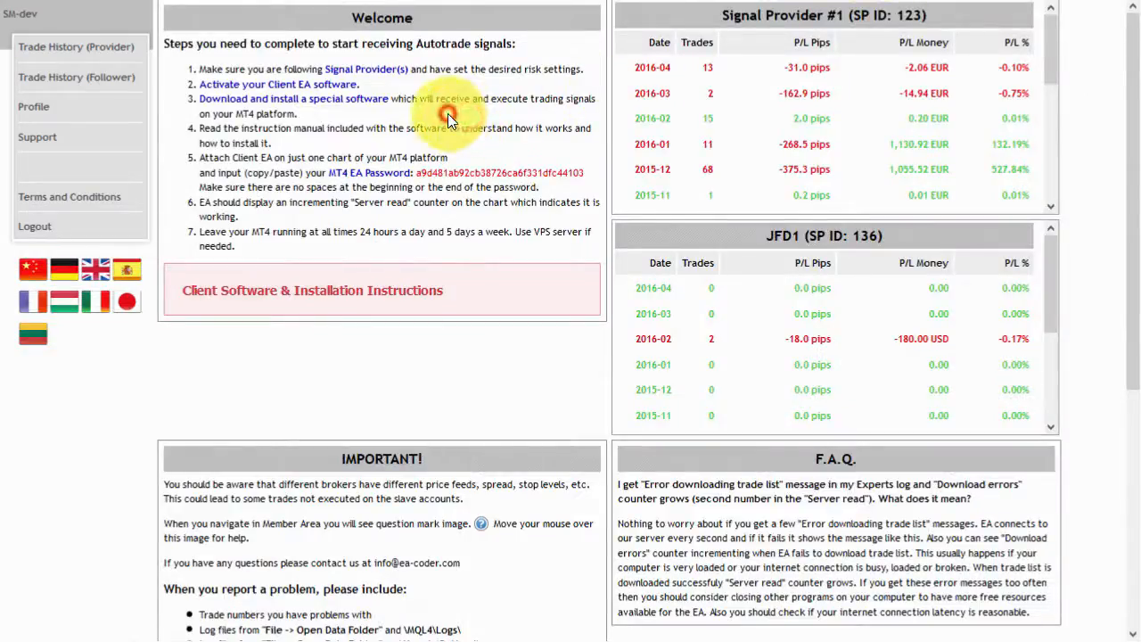
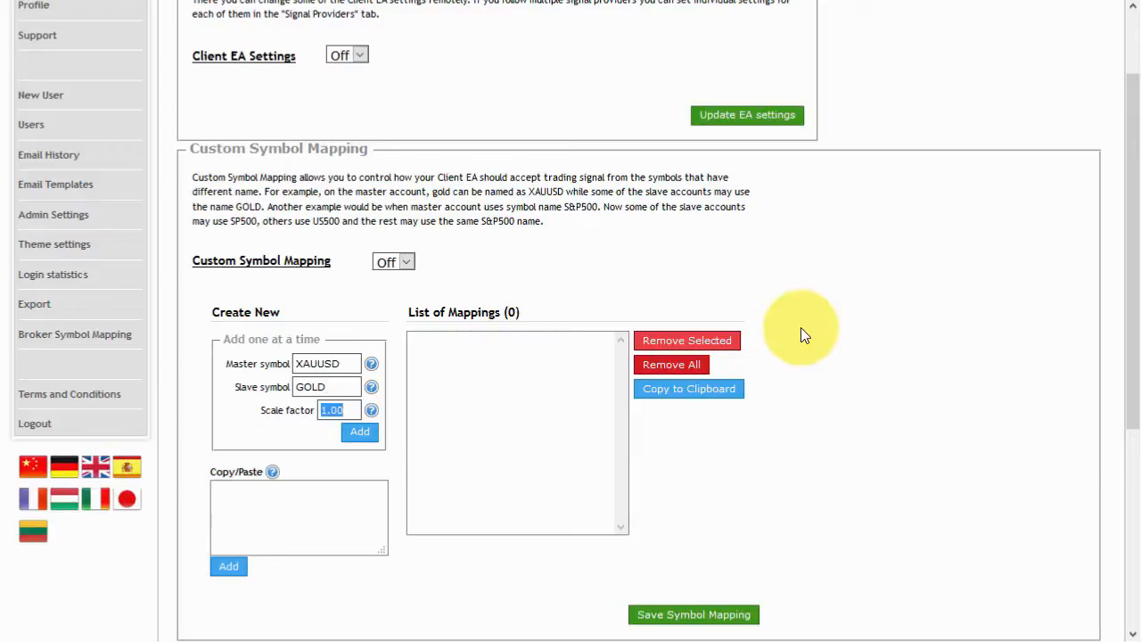
# Set the scale factor to 10 and add the XAUUSD to GOLD custom symbol mapping, leaving Custom Symbol Mapping off
pyautogui.write('10')
pyautogui.click(362, 432)
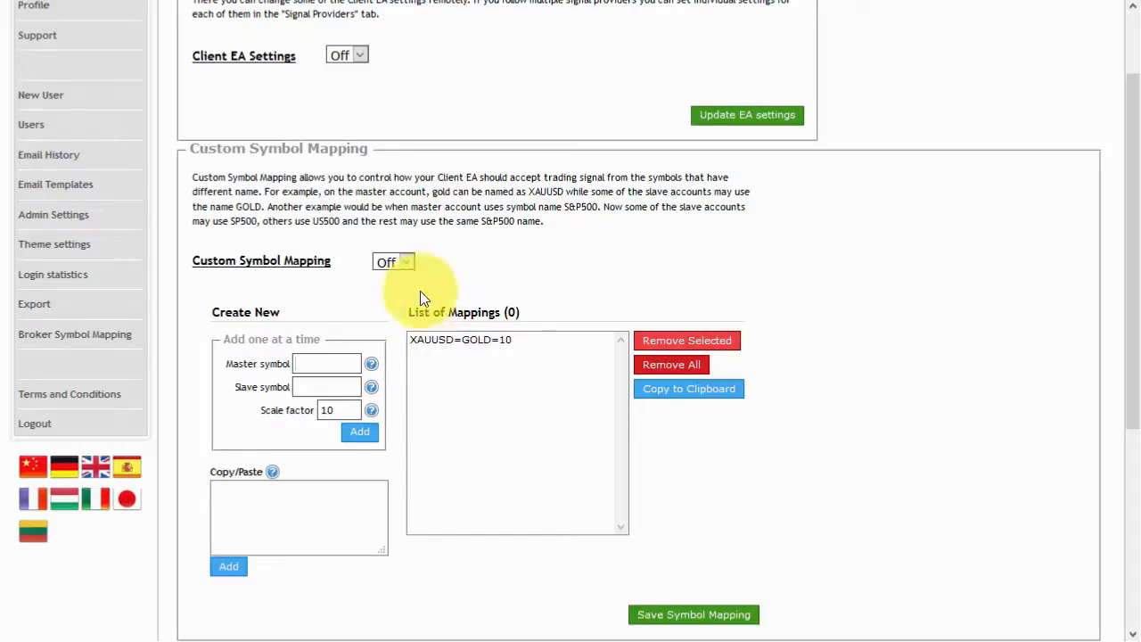
pyautogui.click(405, 262)
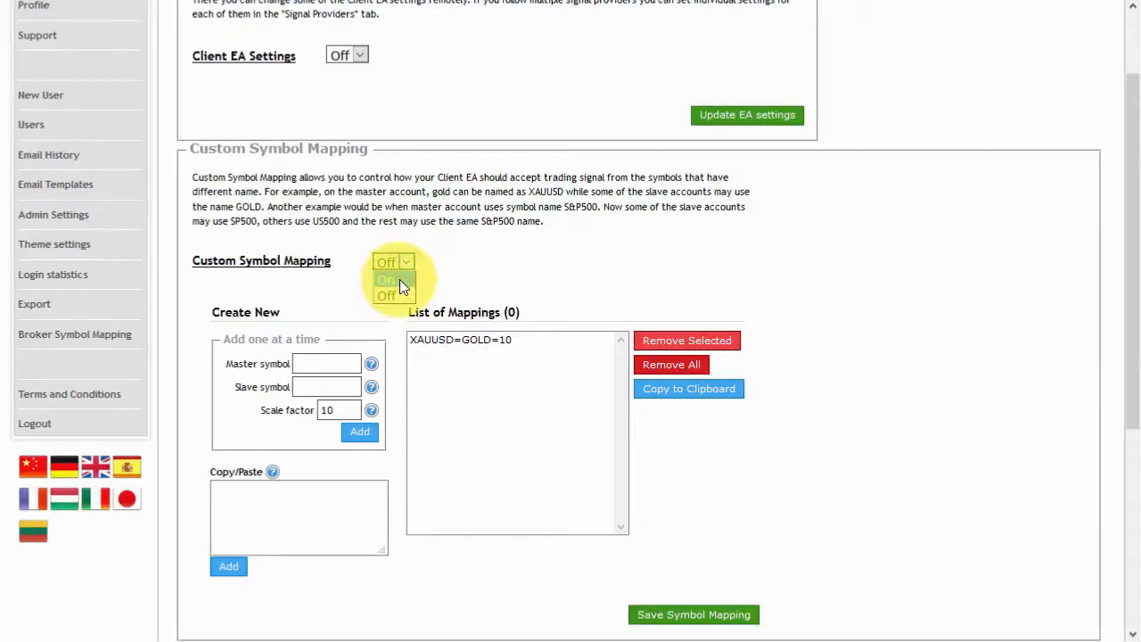
pyautogui.click(399, 262)
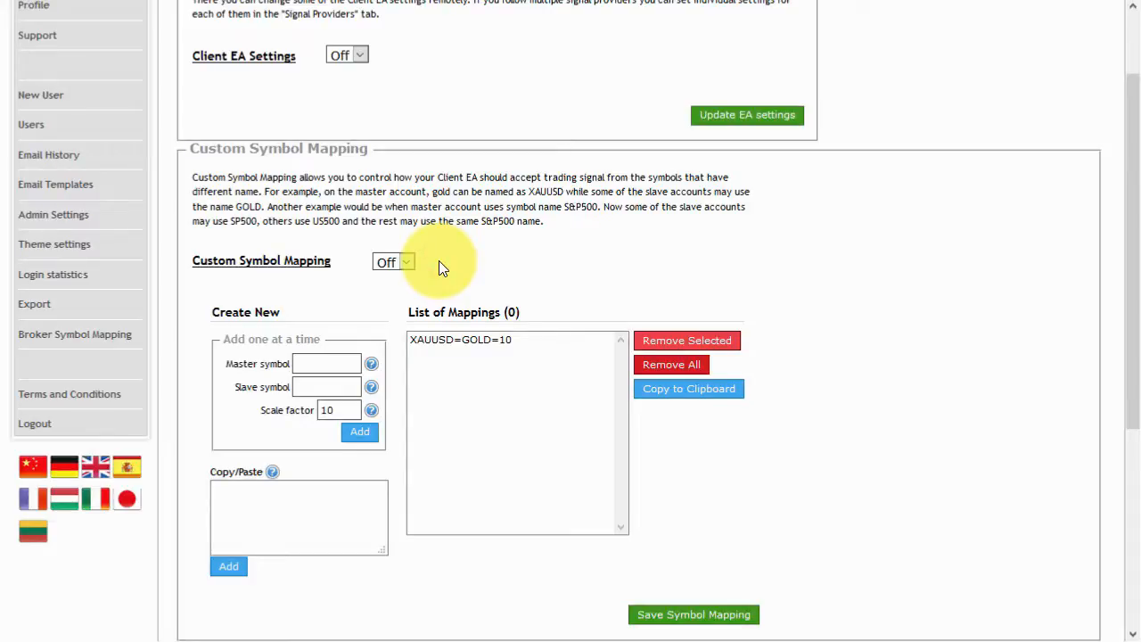
# Remove the XAUUSD=GOLD=10 entry from the follower's list of symbol mappings
pyautogui.click(506, 342)
pyautogui.click(668, 342)
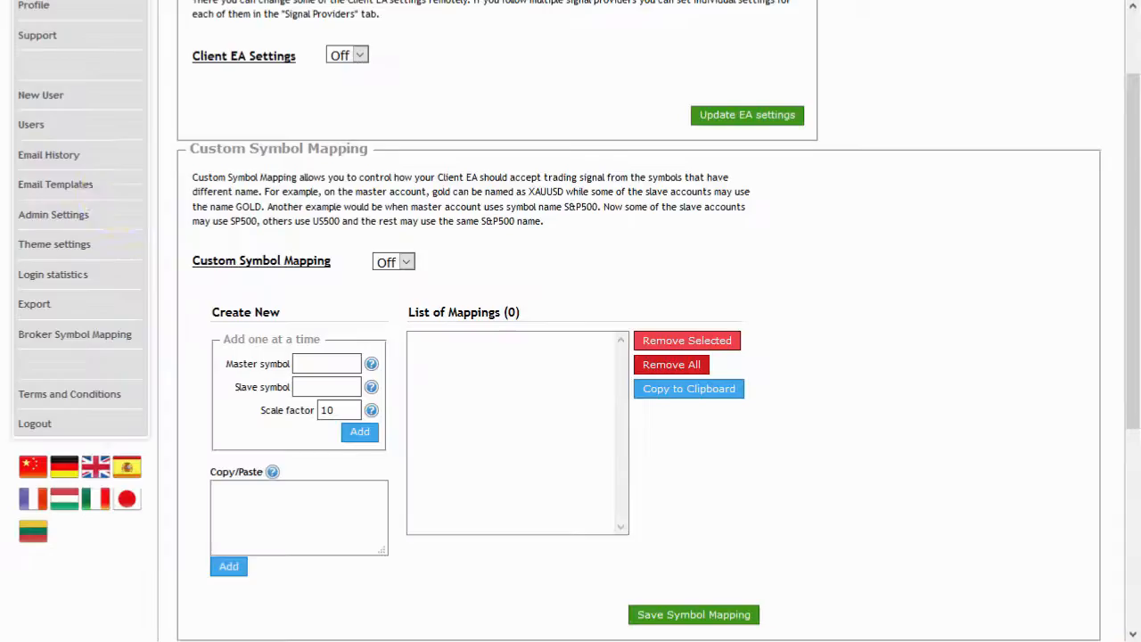
# Open the Email History and resend the failed test e-mail created on 2015-12-02 at 17:28:51
pyautogui.click(60, 158)
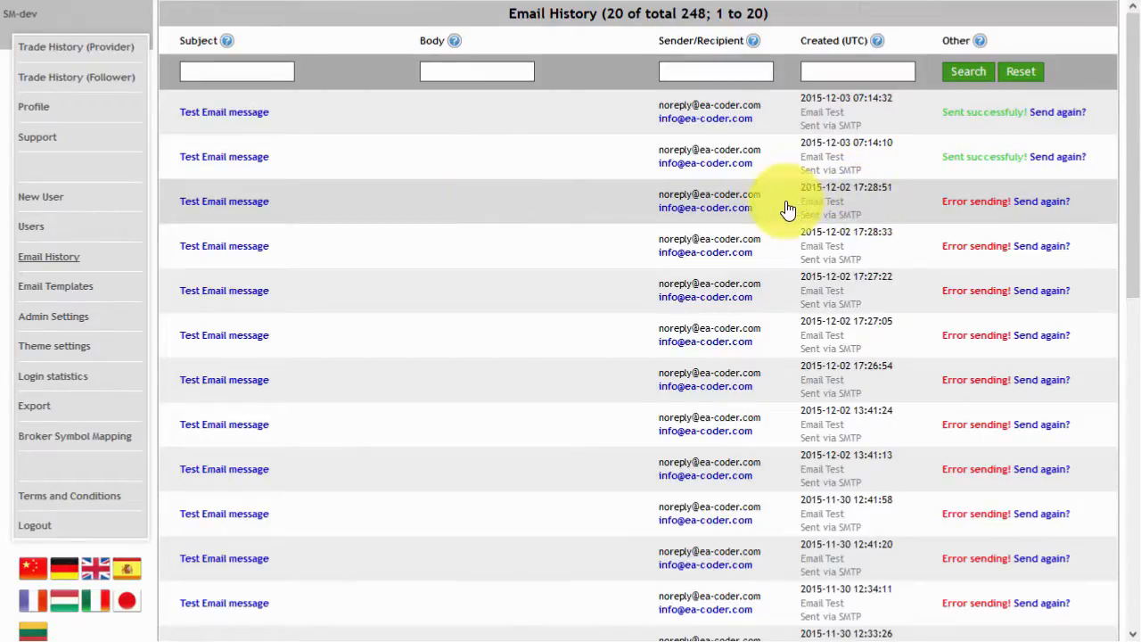
pyautogui.click(1043, 202)
pyautogui.click(548, 270)
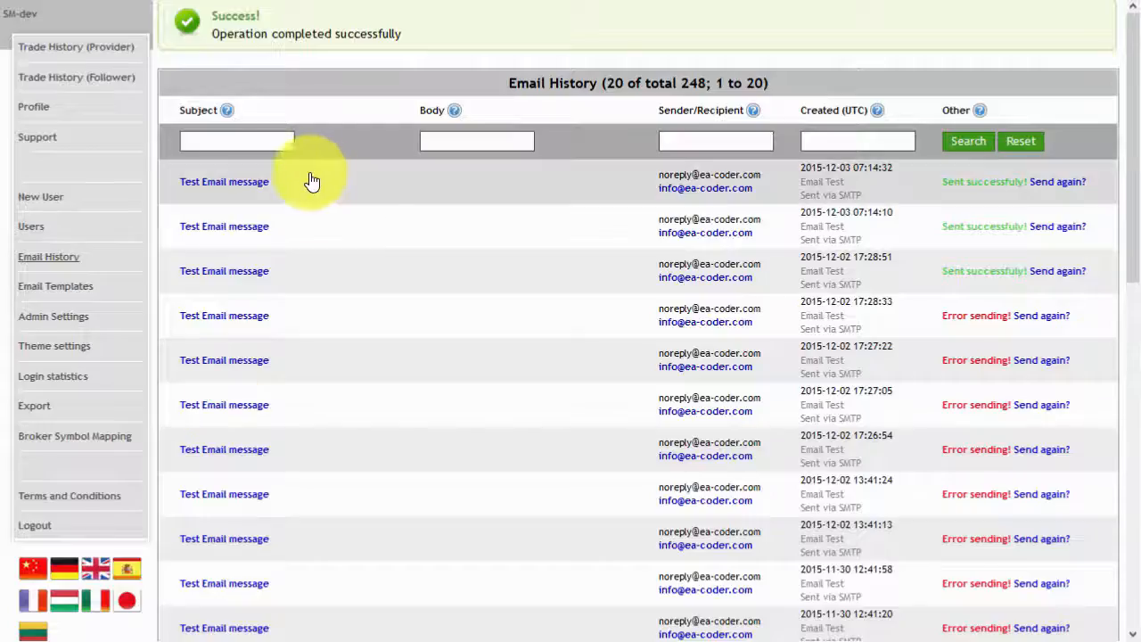
# Open a follower's account from the user list and show its Signal Providers section
pyautogui.click(32, 225)
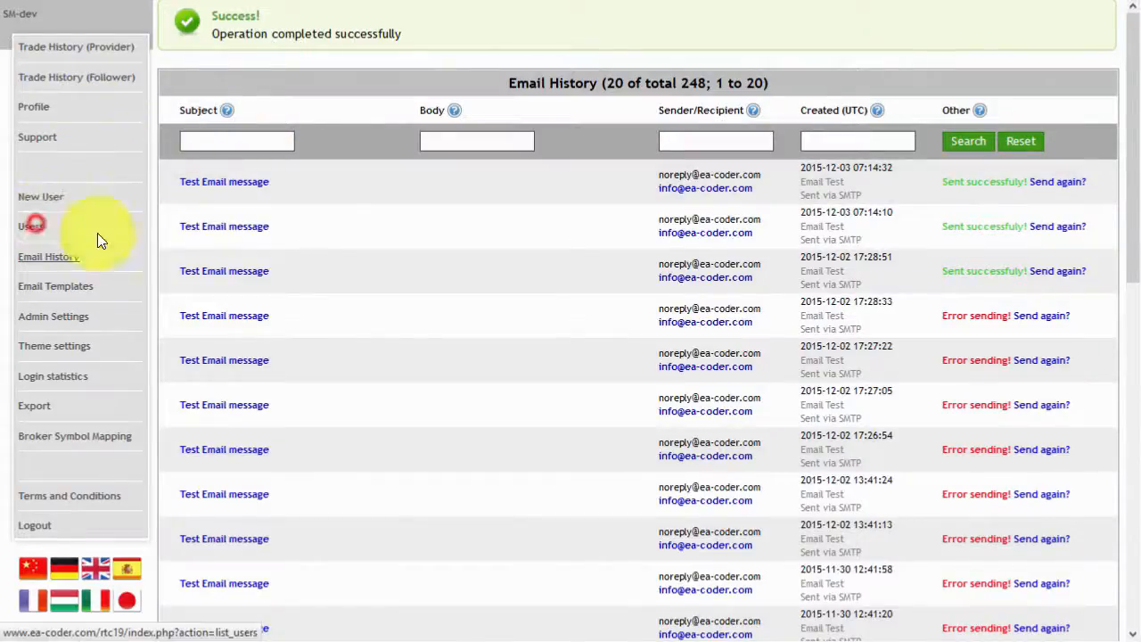
pyautogui.click(200, 155)
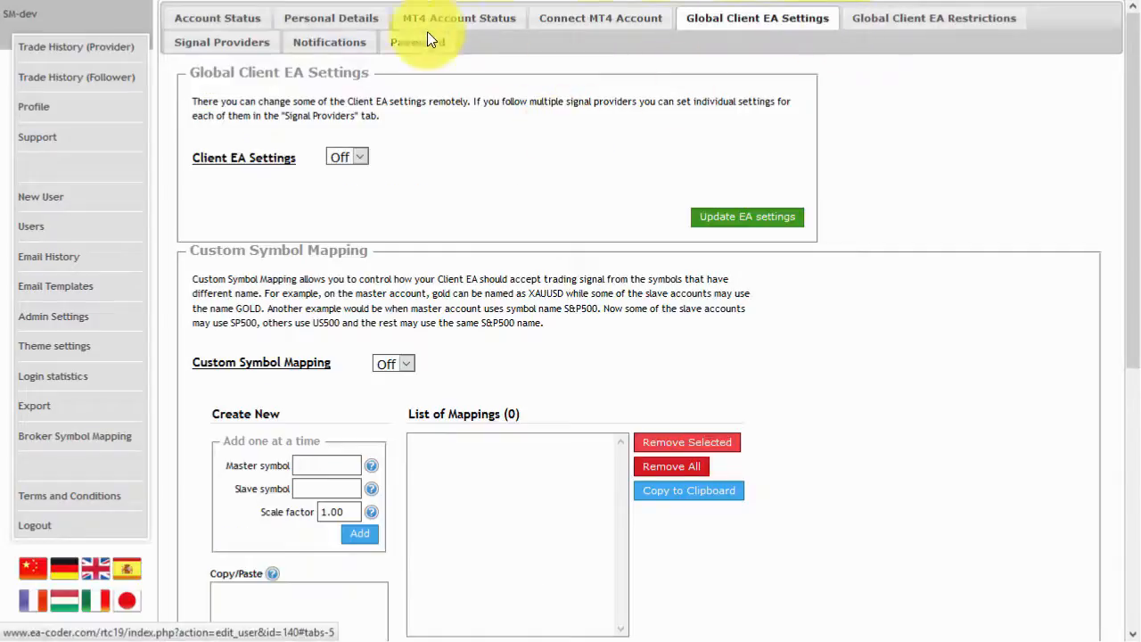
pyautogui.click(250, 43)
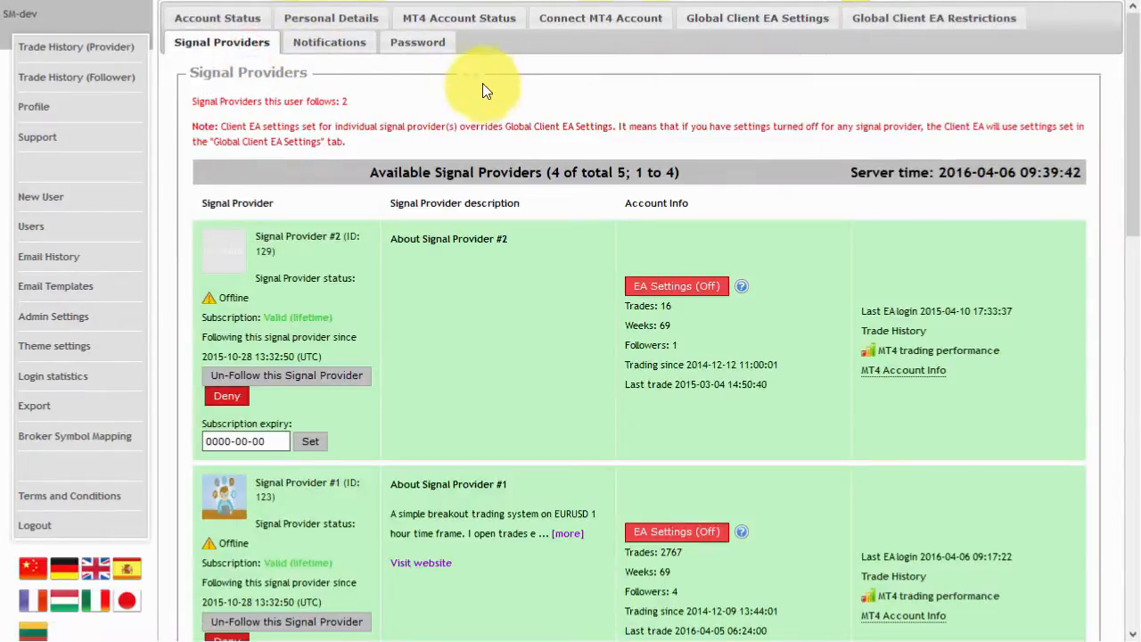
# Turn Client EA Settings on for Signal Provider #2, examine the available options, and close the window without saving
pyautogui.click(660, 285)
pyautogui.click(400, 159)
pyautogui.click(398, 175)
pyautogui.scroll(-3, 830, 142)
pyautogui.scroll(3, 824, 123)
pyautogui.click(840, 116)
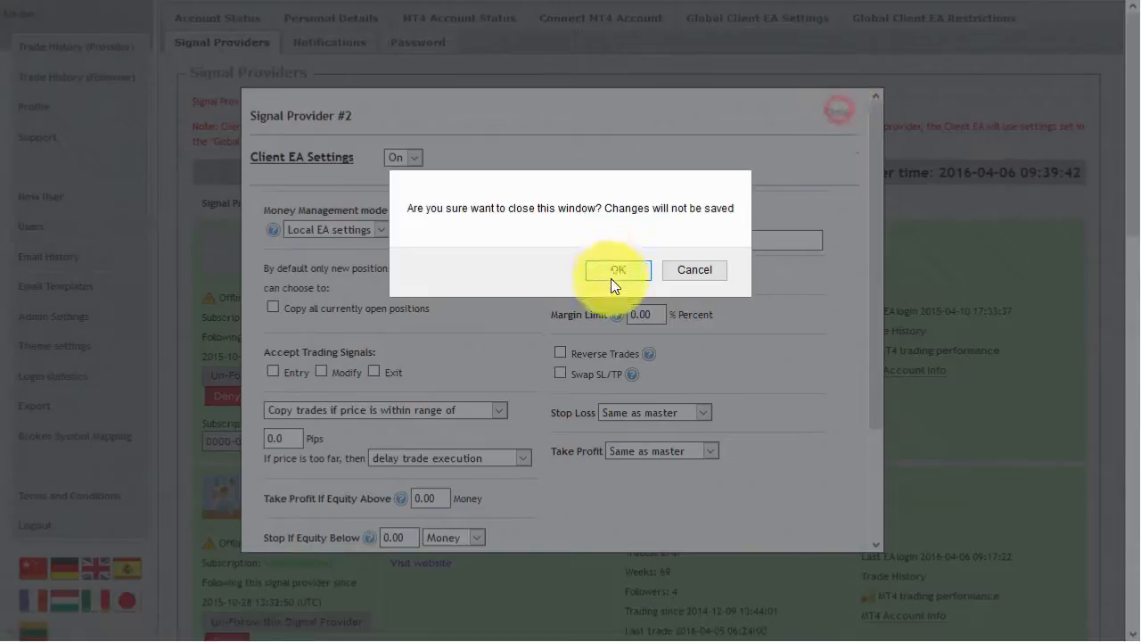
pyautogui.click(608, 273)
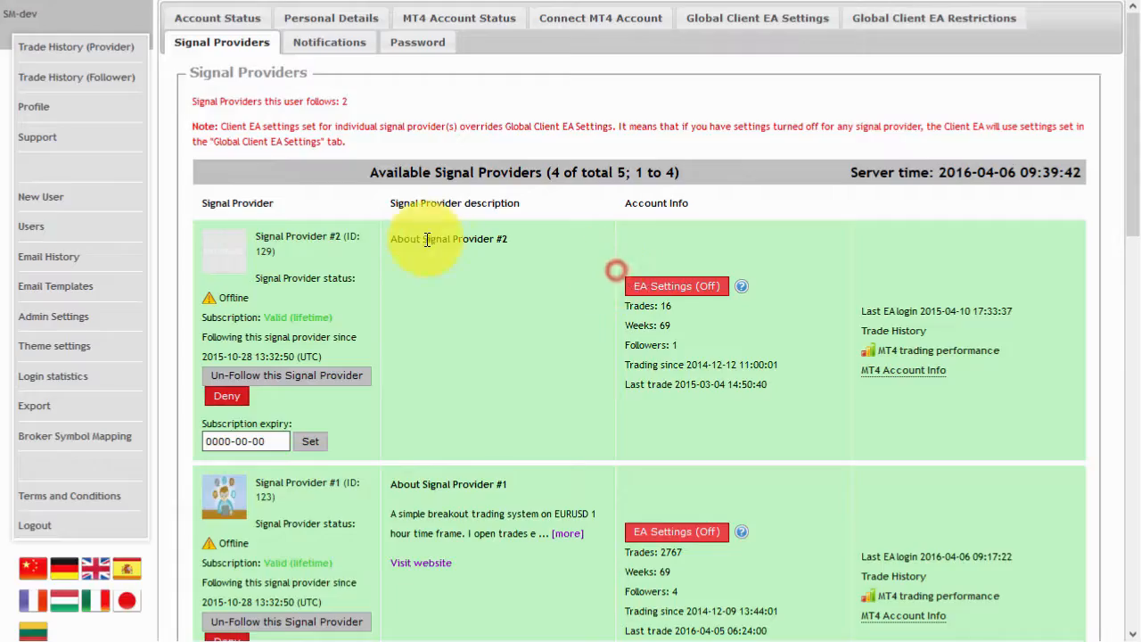
# Open the General settings in the admin settings and set "User can change EA settings remotely" to No
pyautogui.click(66, 317)
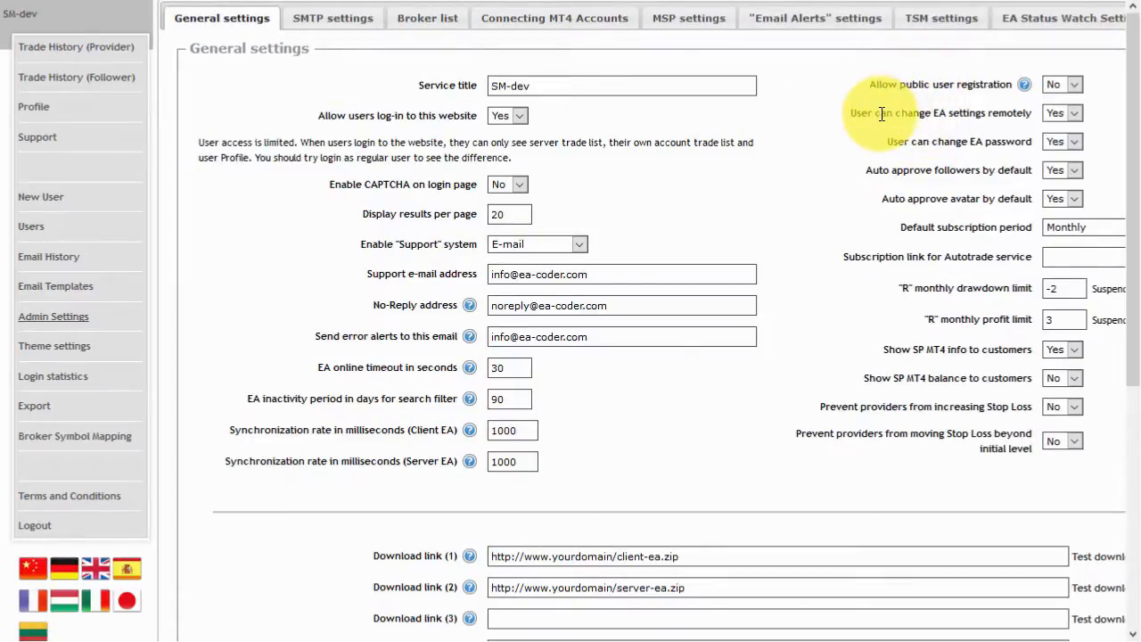
pyautogui.click(1070, 115)
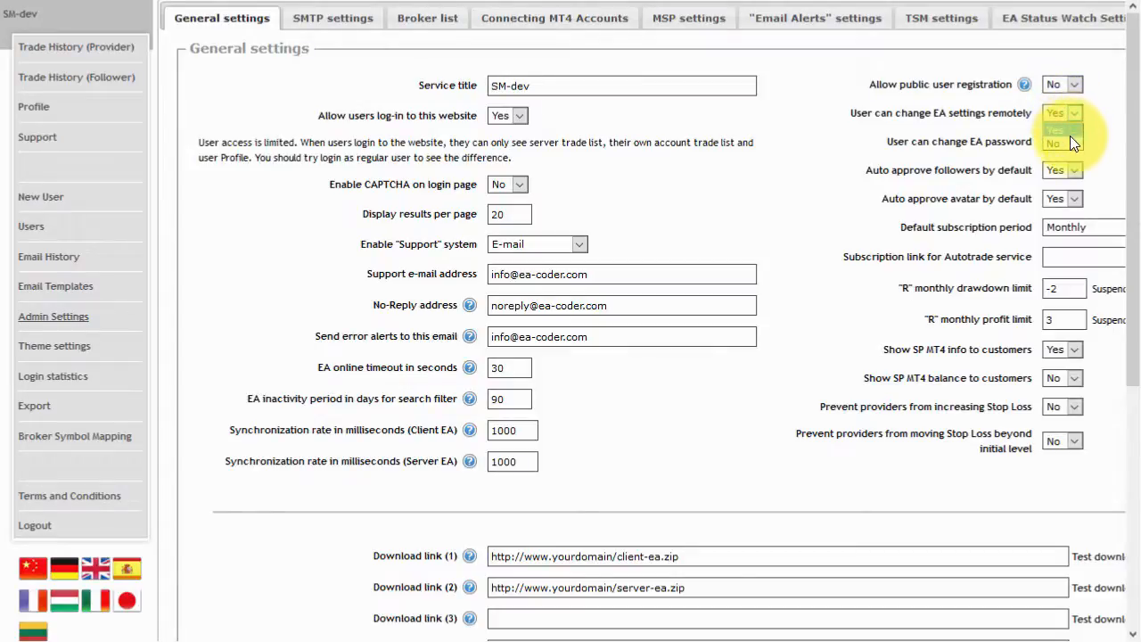
pyautogui.click(1068, 141)
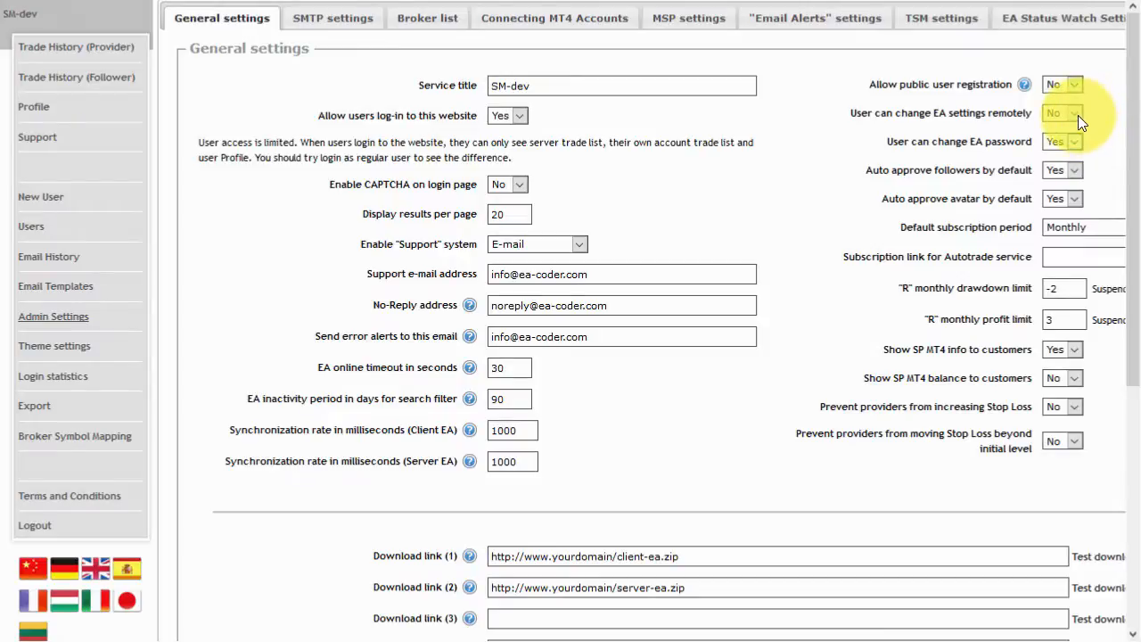
# Set "User can change EA settings remotely" back to Yes
pyautogui.click(1076, 115)
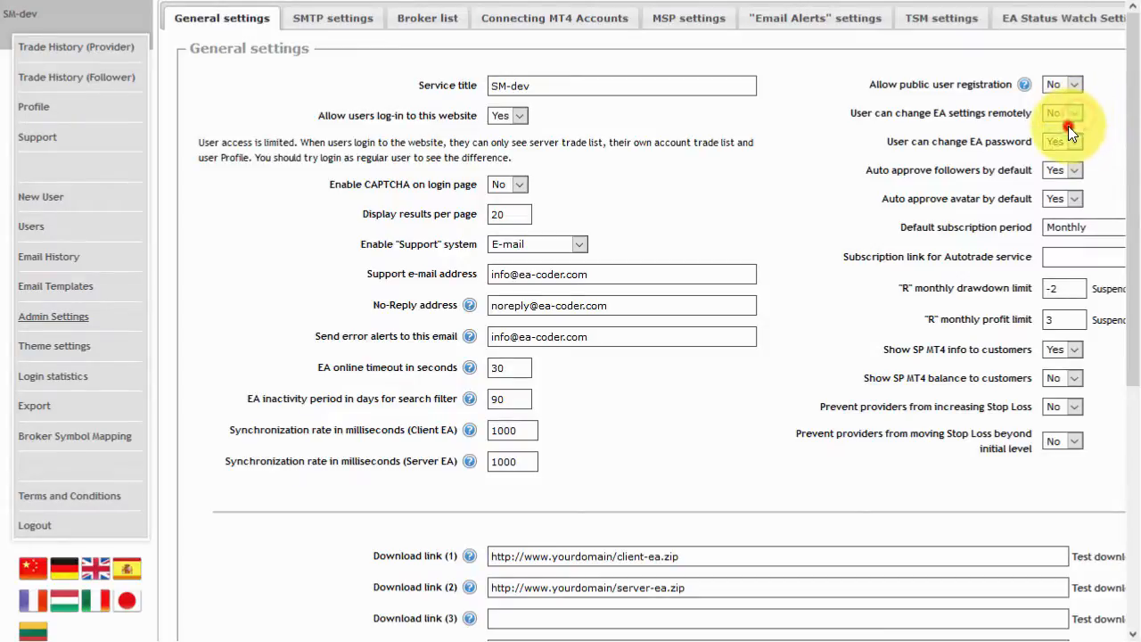
pyautogui.click(1068, 126)
pyautogui.click(815, 96)
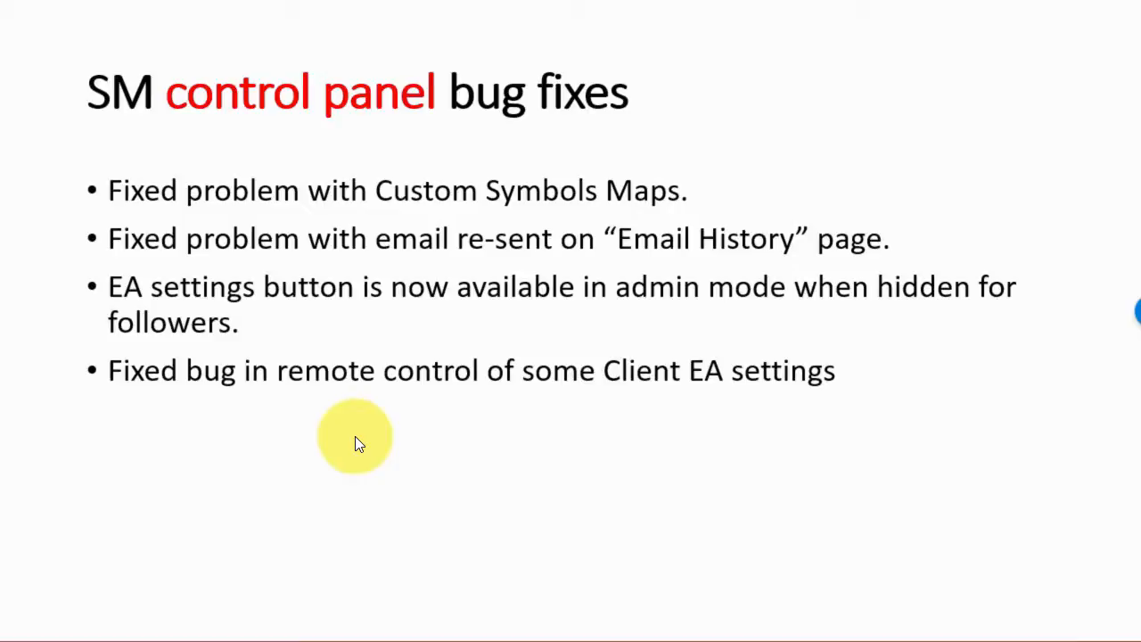
pyautogui.click(354, 436)
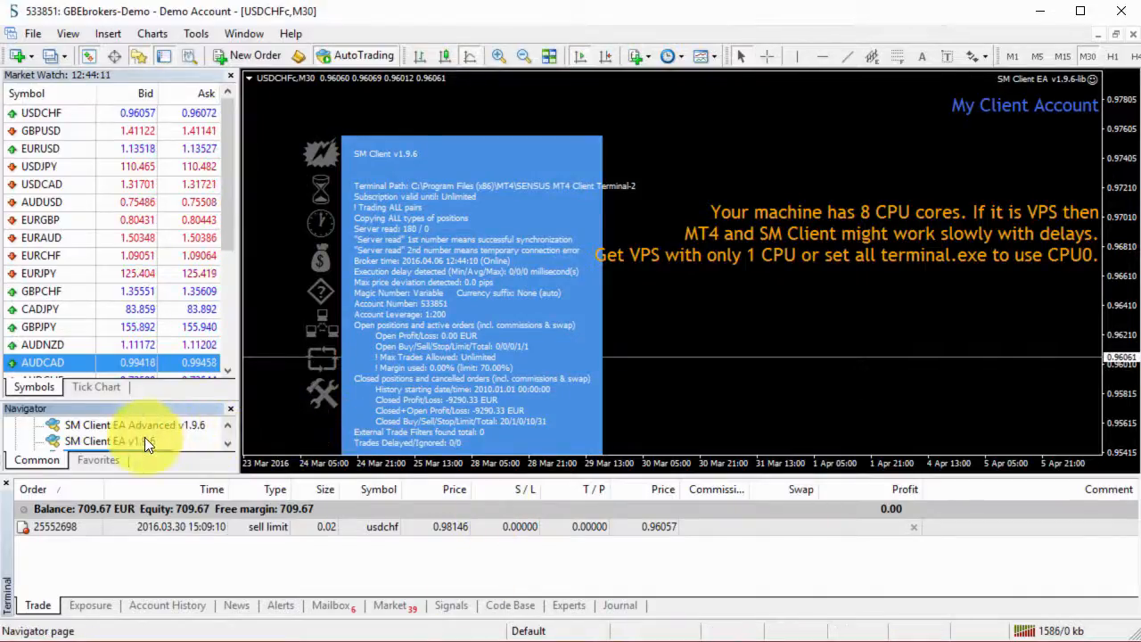
# Switch to the MT4 terminal, open SM Client EA v1.9.6 on the USDCHF chart, examine its Password and ChartName inputs, and cancel
pyautogui.doubleClick(142, 440)
pyautogui.click(602, 403)
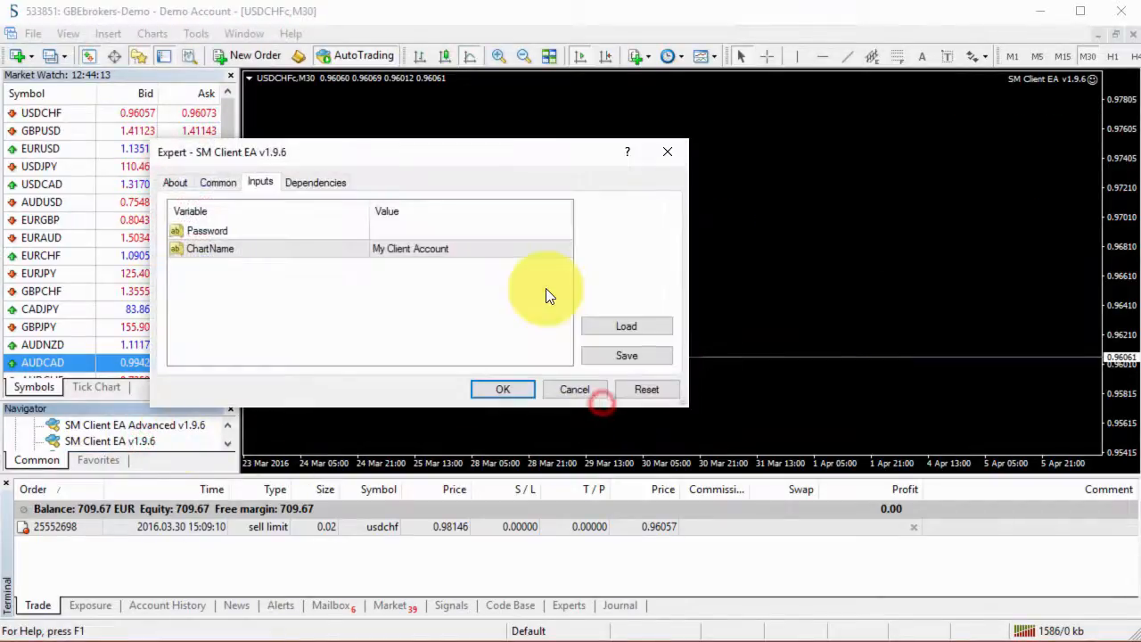
pyautogui.click(416, 230)
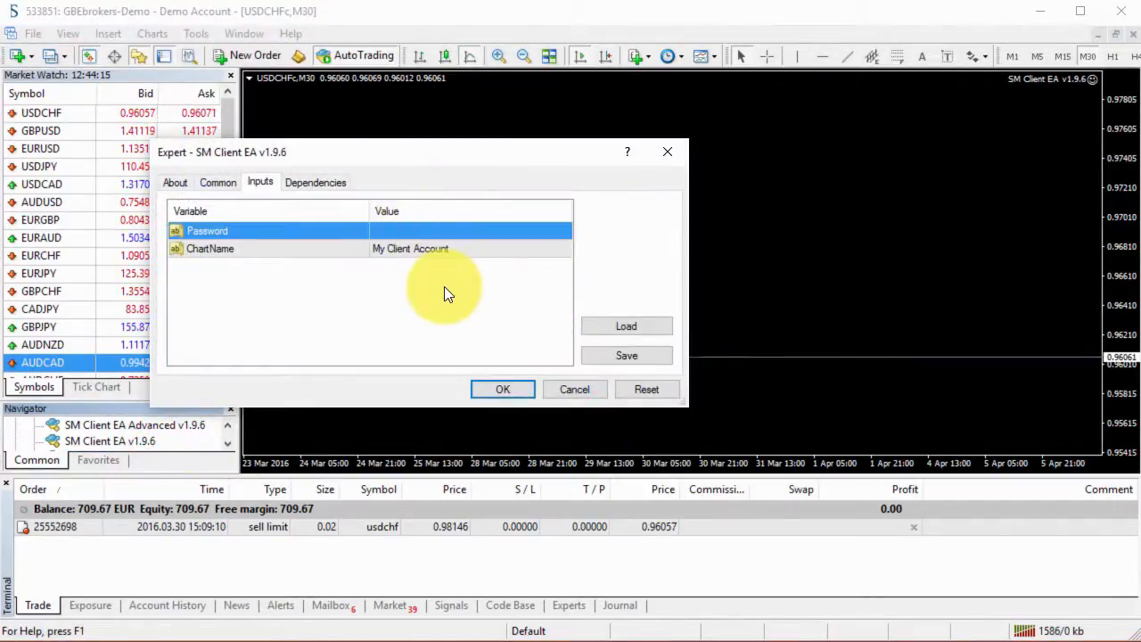
pyautogui.click(422, 251)
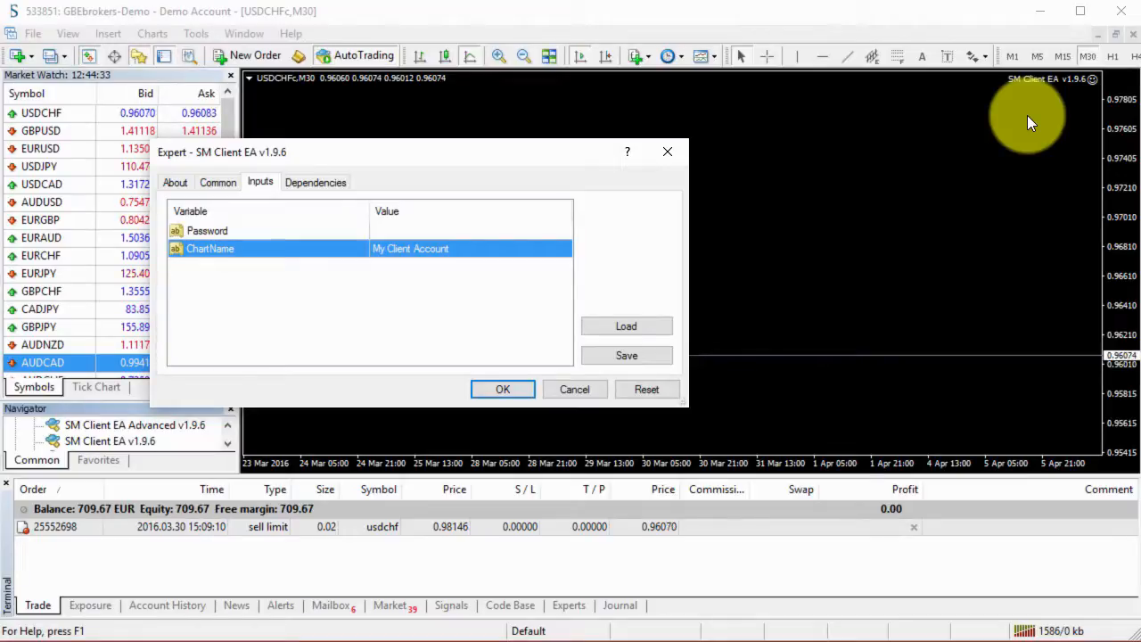
pyautogui.click(379, 232)
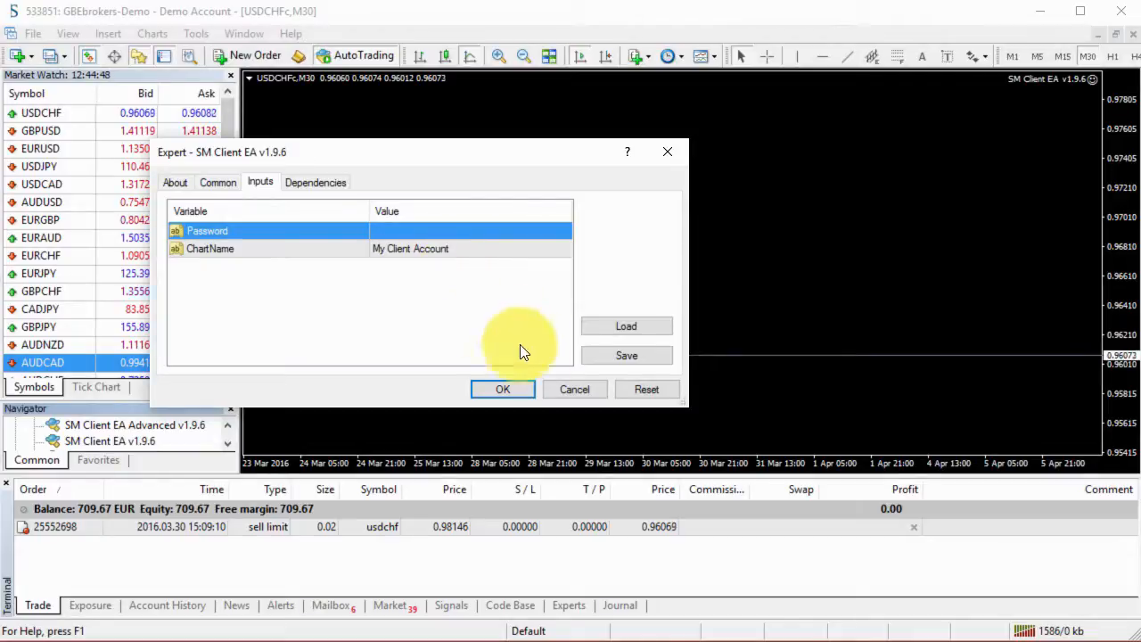
pyautogui.click(550, 389)
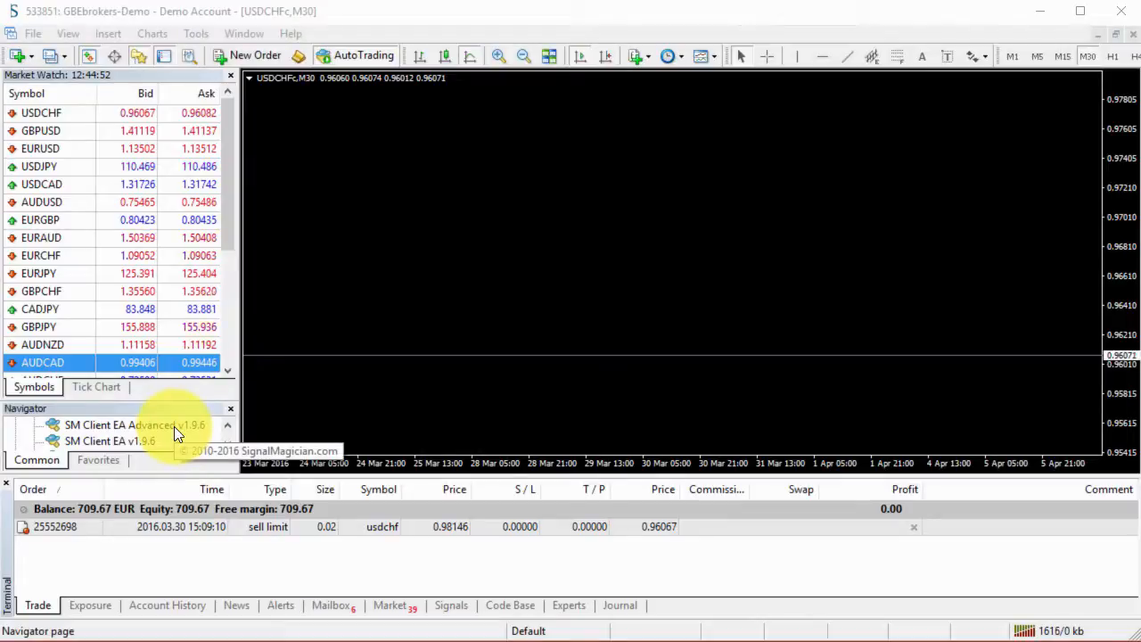
# Open SM Client EA Advanced v1.9.6 on the USDCHF chart and examine its full list of input parameters
pyautogui.doubleClick(133, 426)
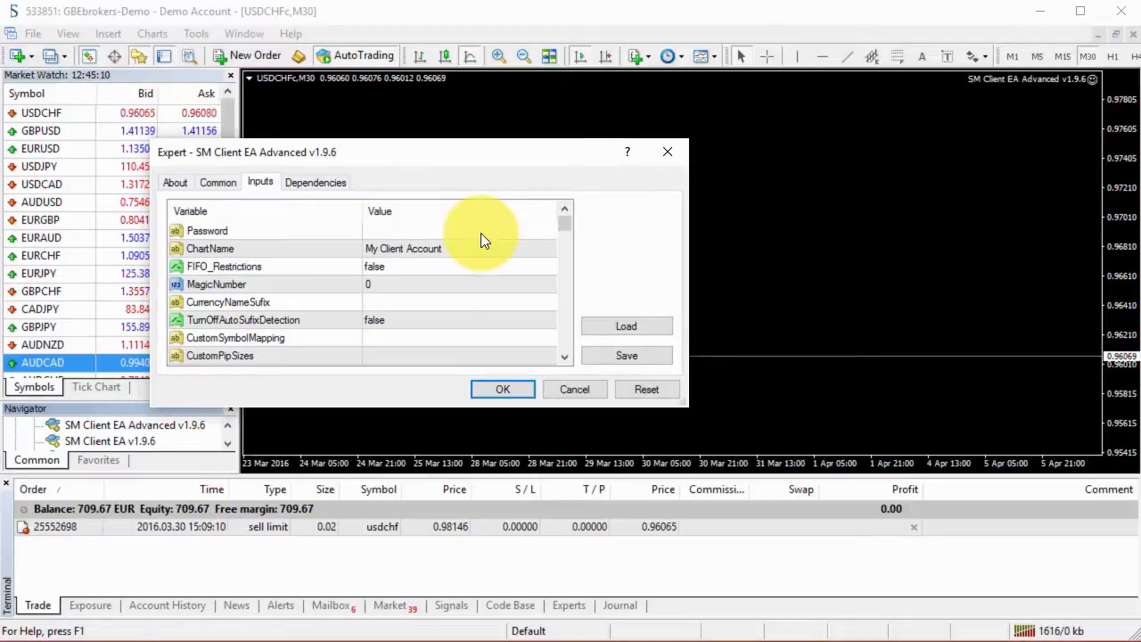
pyautogui.scroll(-10, 481, 240)
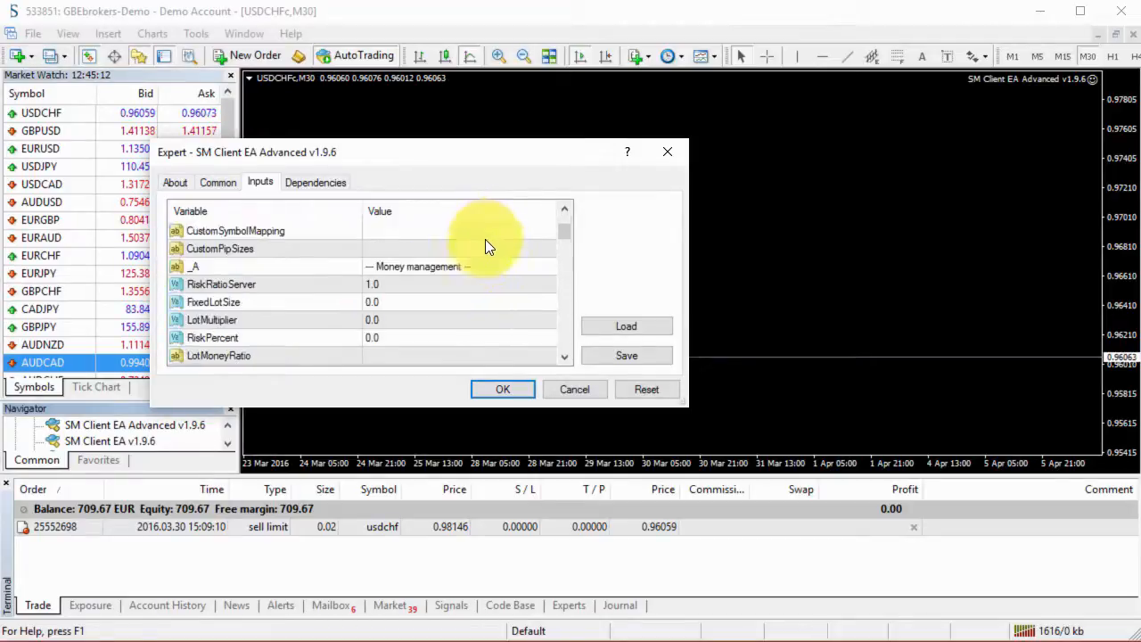
pyautogui.scroll(-8, 505, 261)
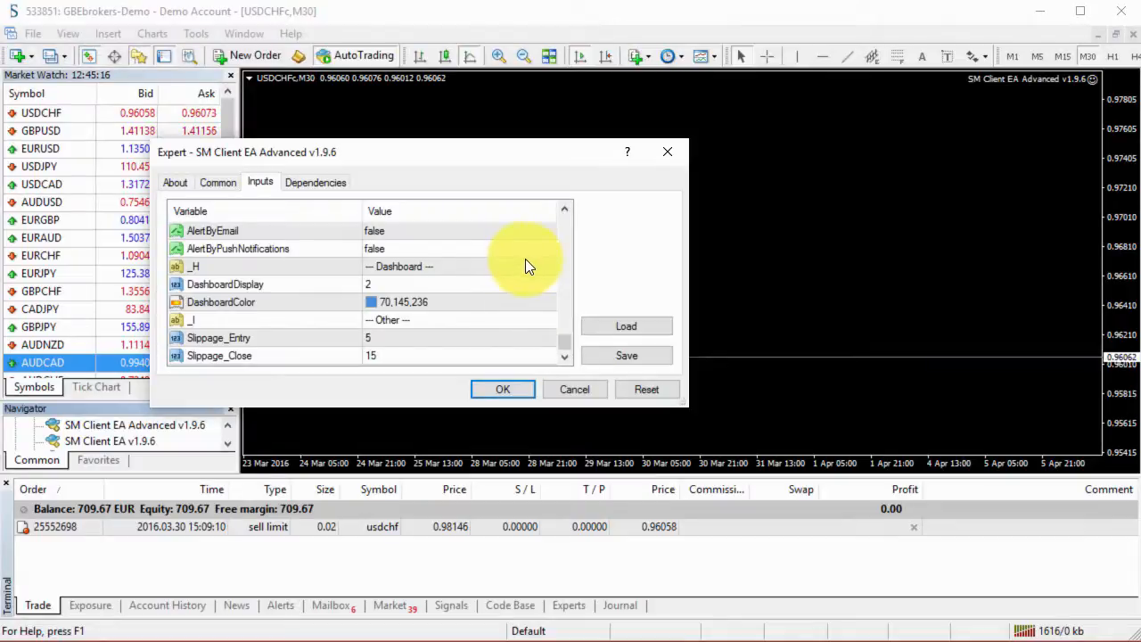
pyautogui.scroll(18, 525, 259)
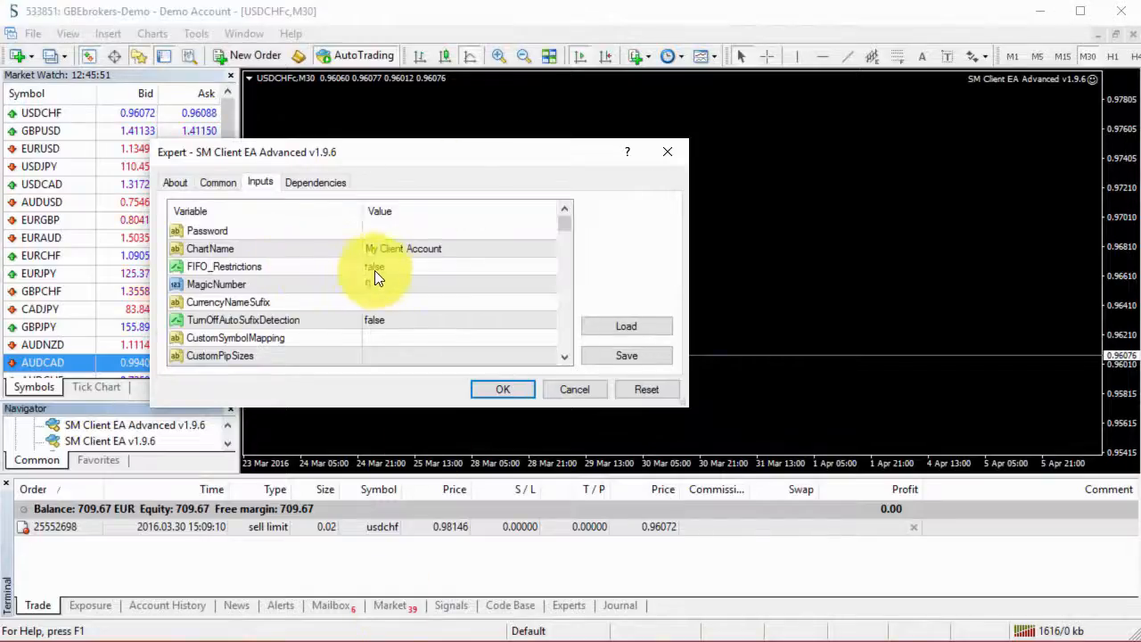
# Set the FIFO_Restrictions input of SM Client EA Advanced to true
pyautogui.click(404, 267)
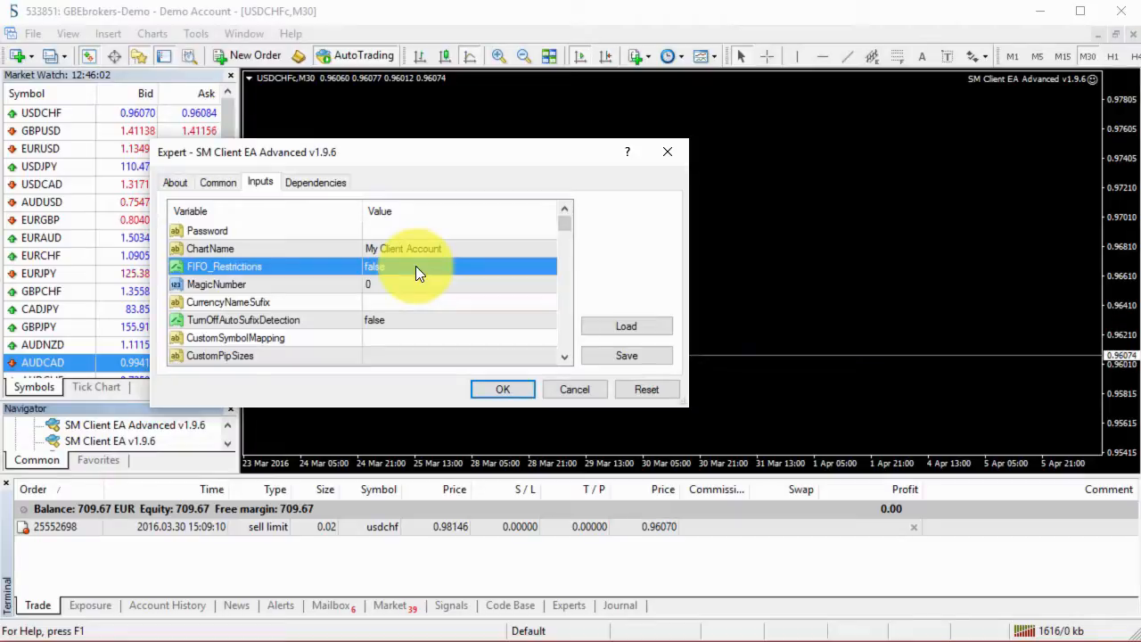
pyautogui.click(416, 266)
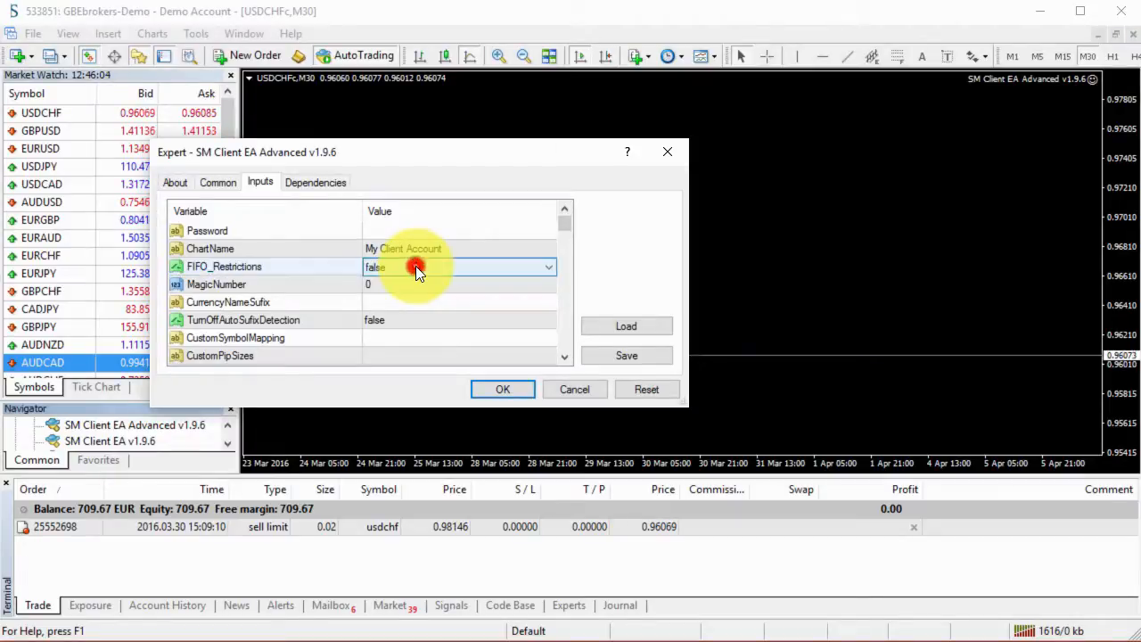
pyautogui.click(415, 265)
pyautogui.click(407, 292)
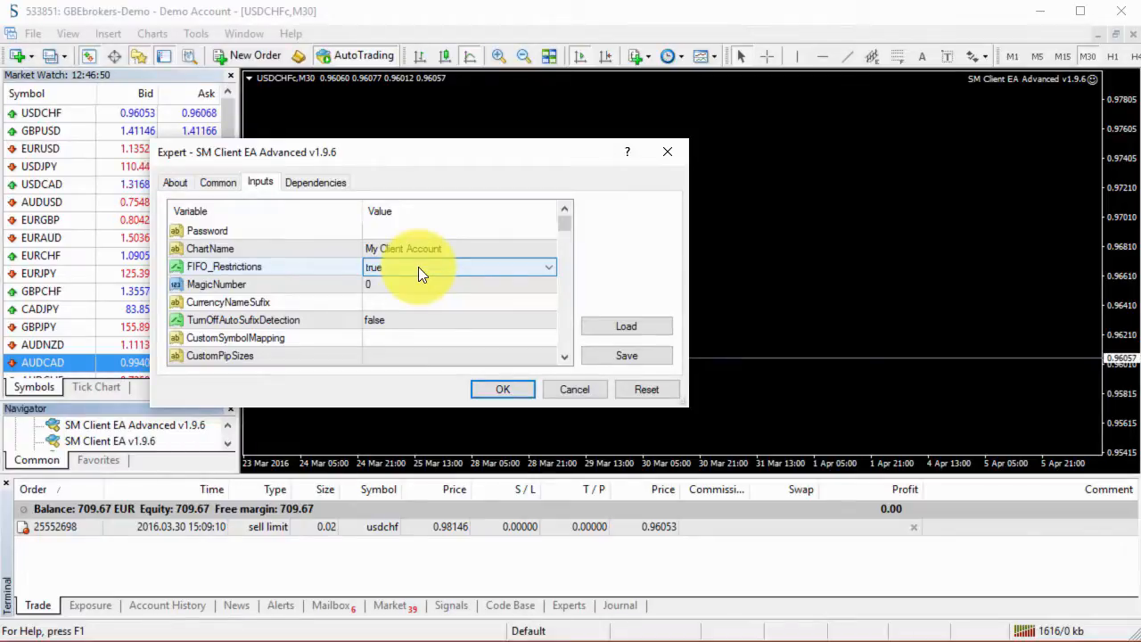
# Set FIFO_Restrictions back to false and AccountSizeClient to 1000 in the SM Client EA Advanced inputs
pyautogui.press('Down')
pyautogui.press('Return')
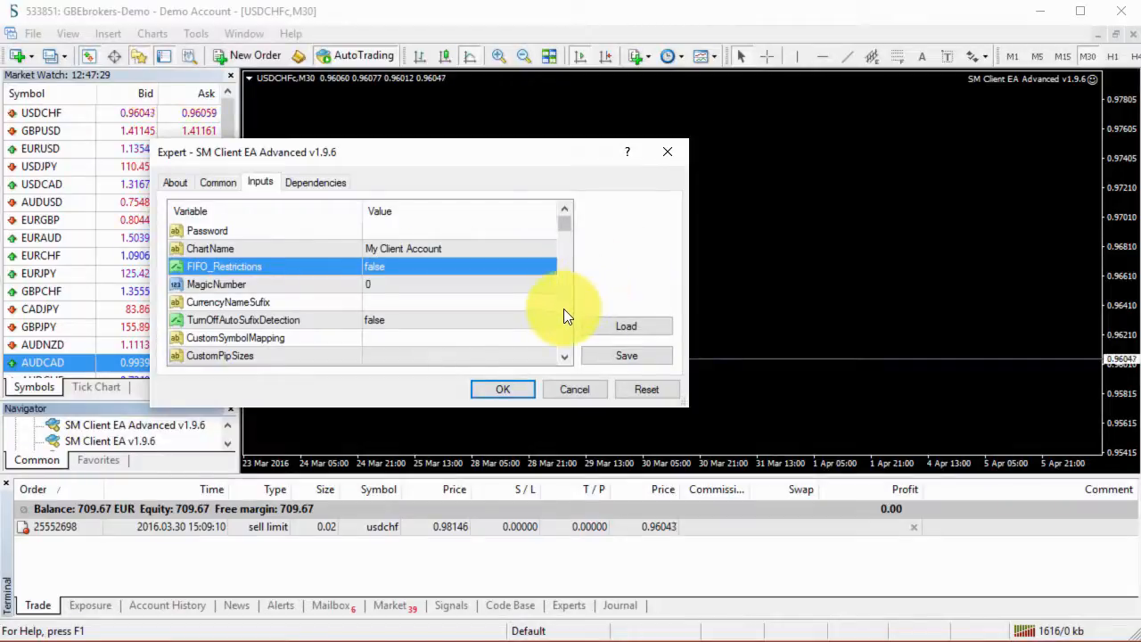
pyautogui.scroll(-3, 563, 308)
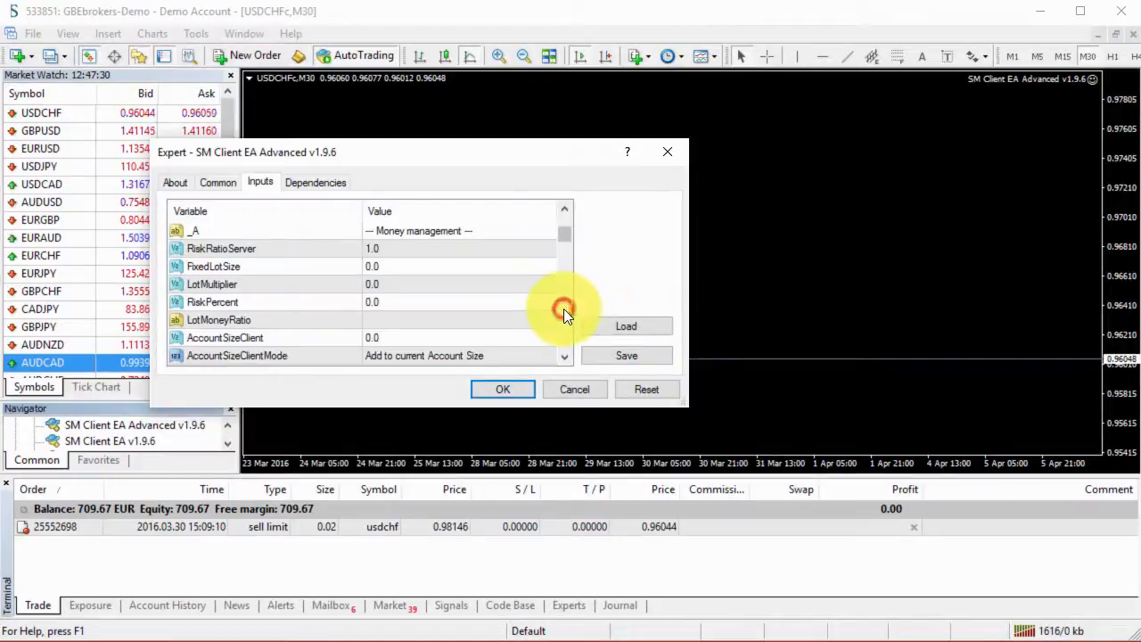
pyautogui.doubleClick(503, 336)
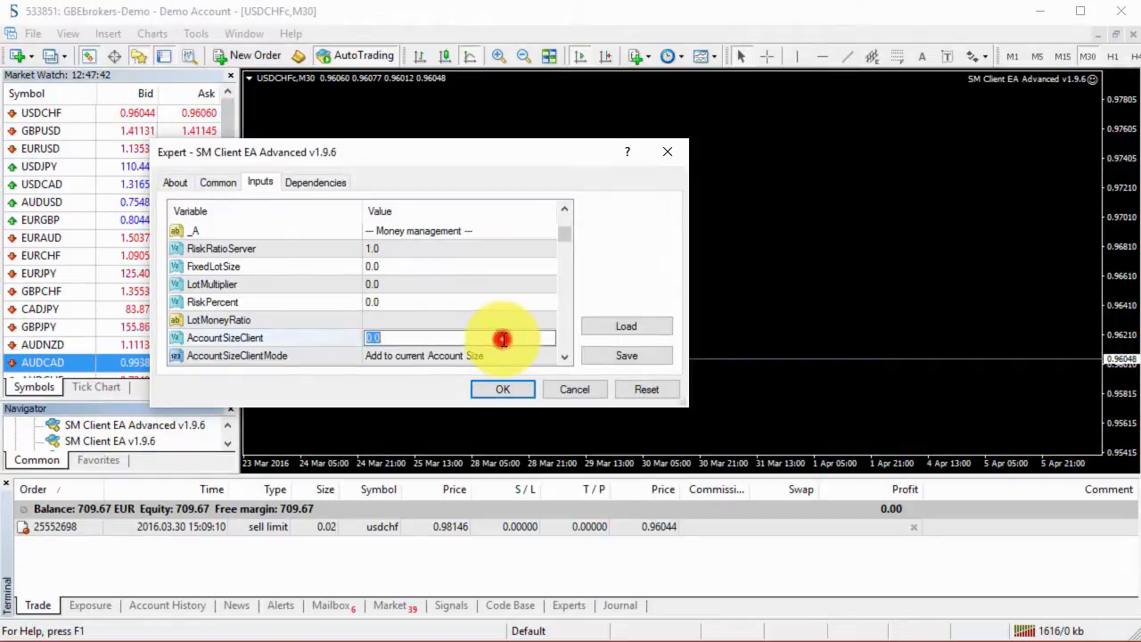
pyautogui.write('1000')
pyautogui.press('Return')
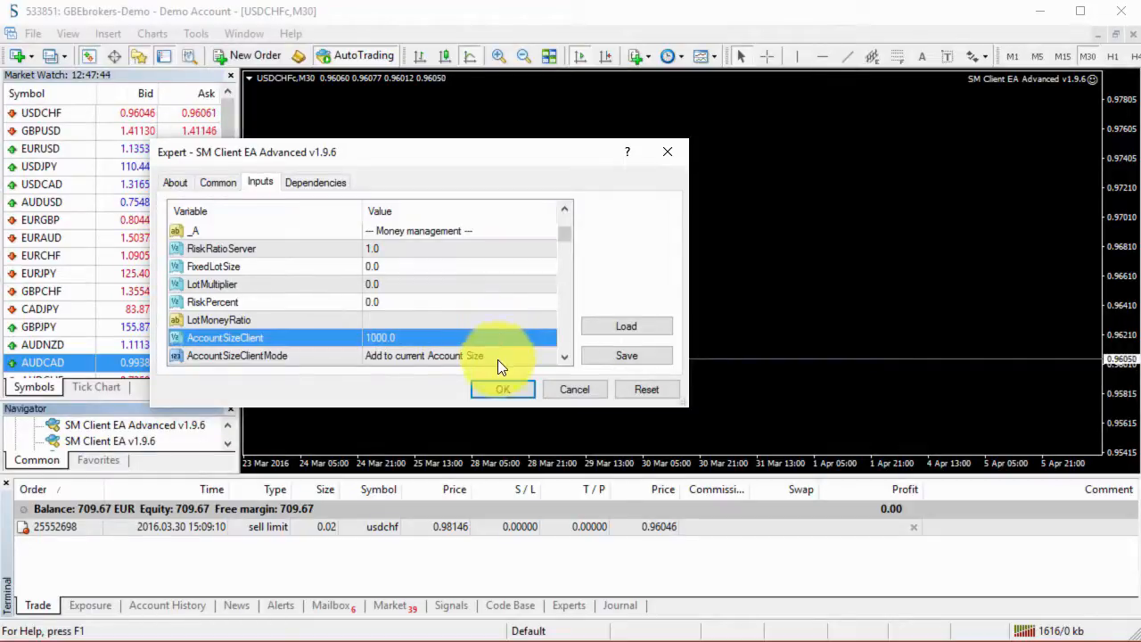
# Set the AccountSizeClientMode input to "Replace current Account Size"
pyautogui.click(497, 356)
pyautogui.click(497, 357)
pyautogui.click(419, 383)
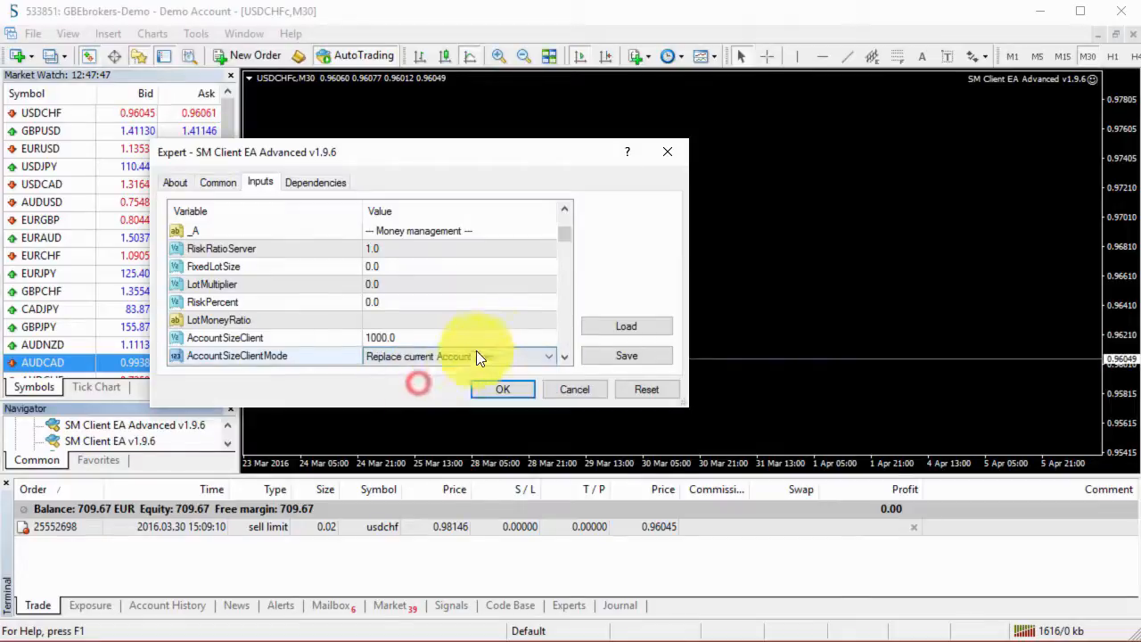
pyautogui.click(497, 348)
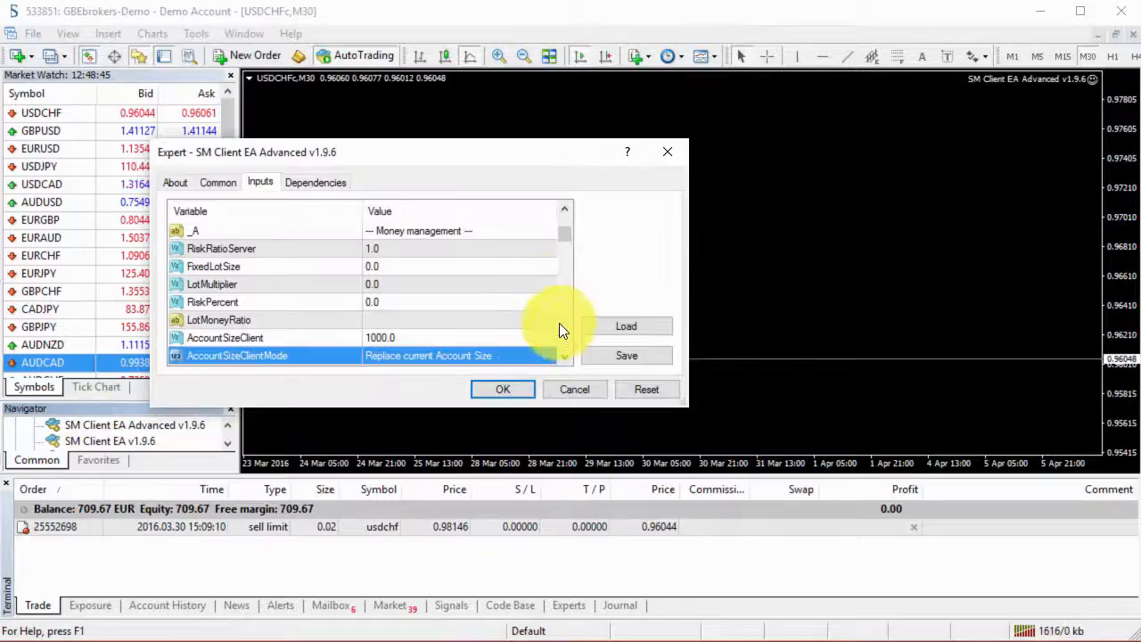
# Set the DelayTradesWhenEquityBelowXPercent trade filter to 700
pyautogui.click(565, 328)
pyautogui.click(565, 328)
pyautogui.click(566, 328)
pyautogui.click(418, 321)
pyautogui.click(407, 335)
pyautogui.click(408, 323)
pyautogui.click(433, 319)
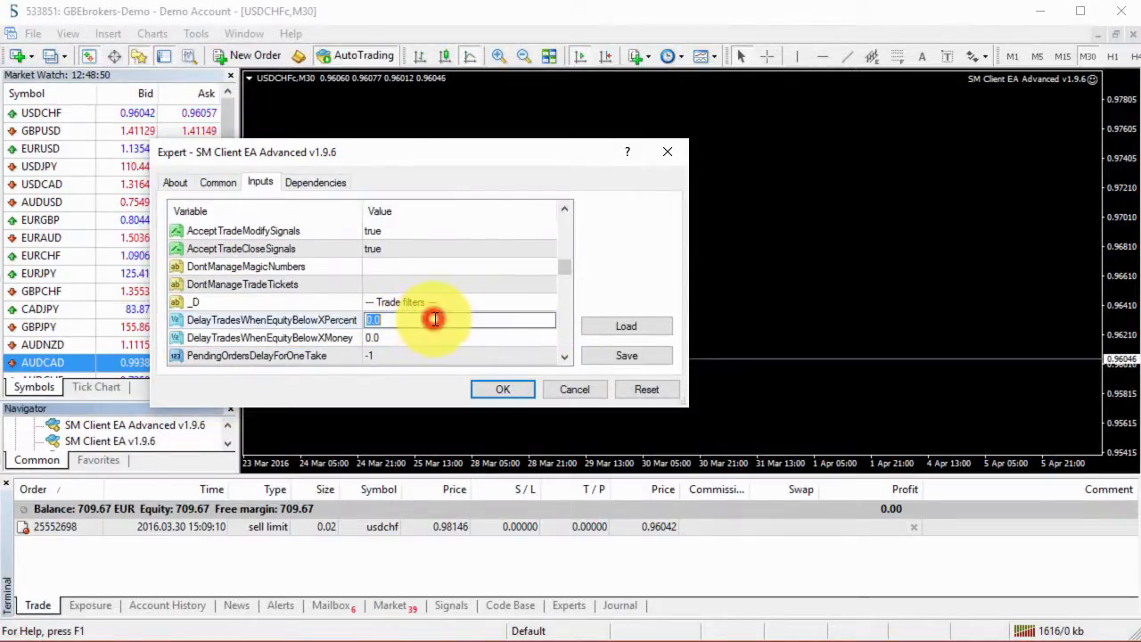
pyautogui.write('700')
pyautogui.press('Return')
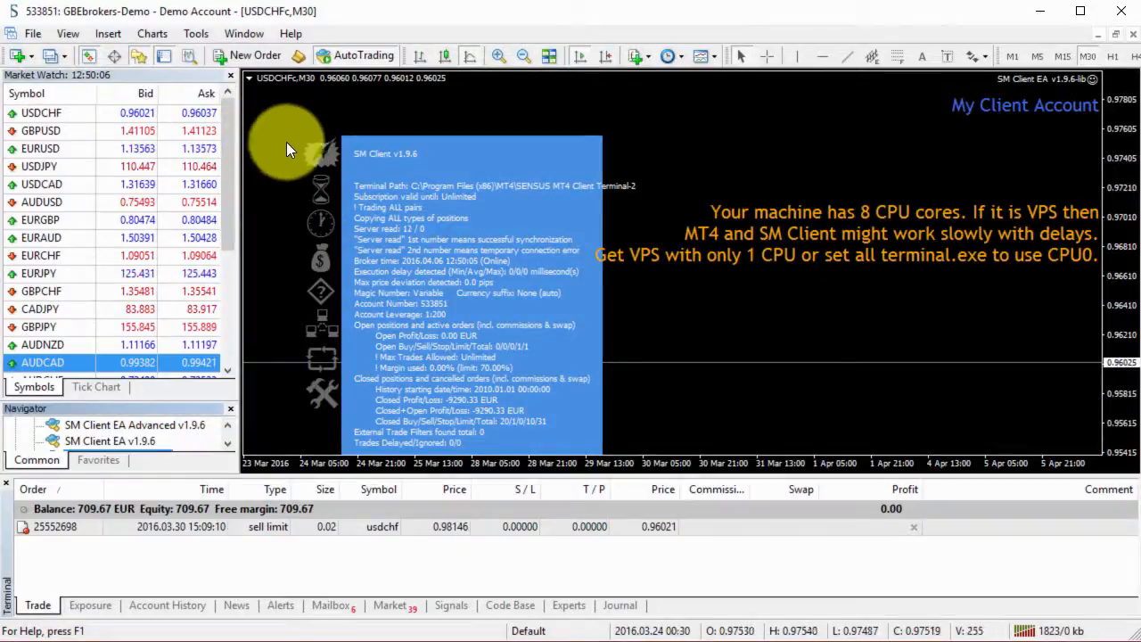
# Examine the explanations of the SM Client dashboard icons on the USDCHF chart and the EA's About information, and cancel the EA dialog
pyautogui.moveTo(312, 156)
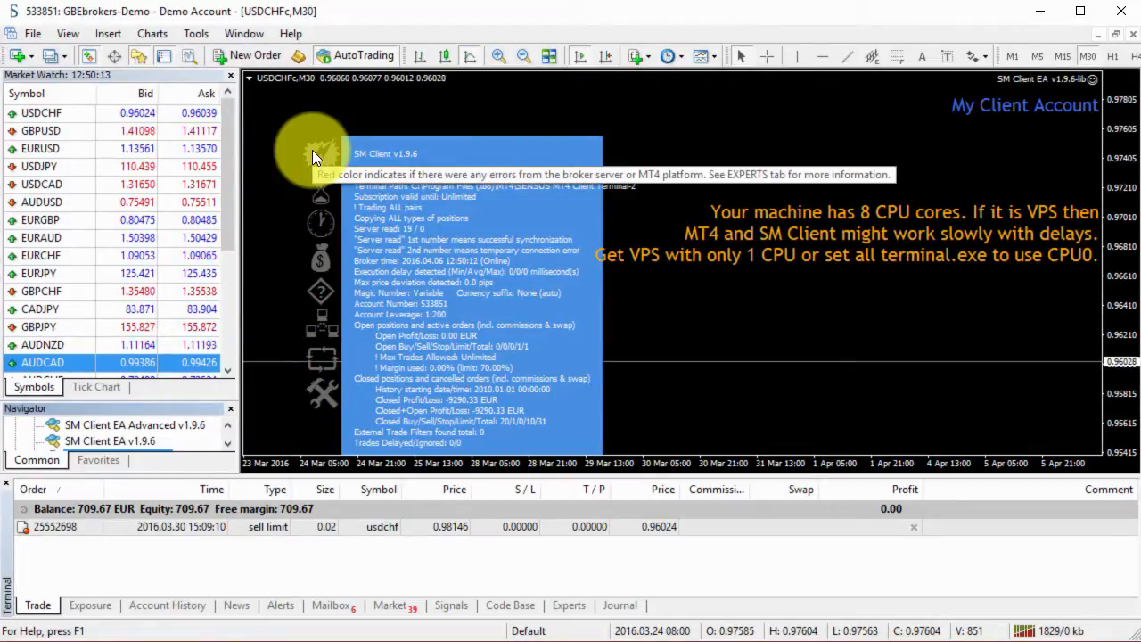
pyautogui.moveTo(318, 189)
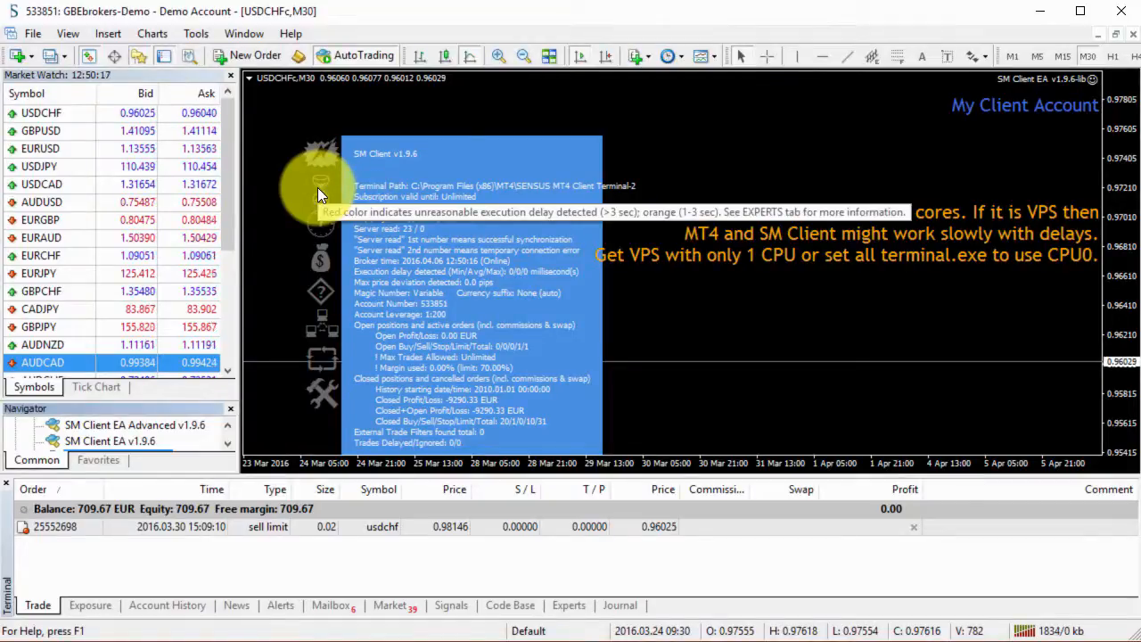
pyautogui.moveTo(319, 220)
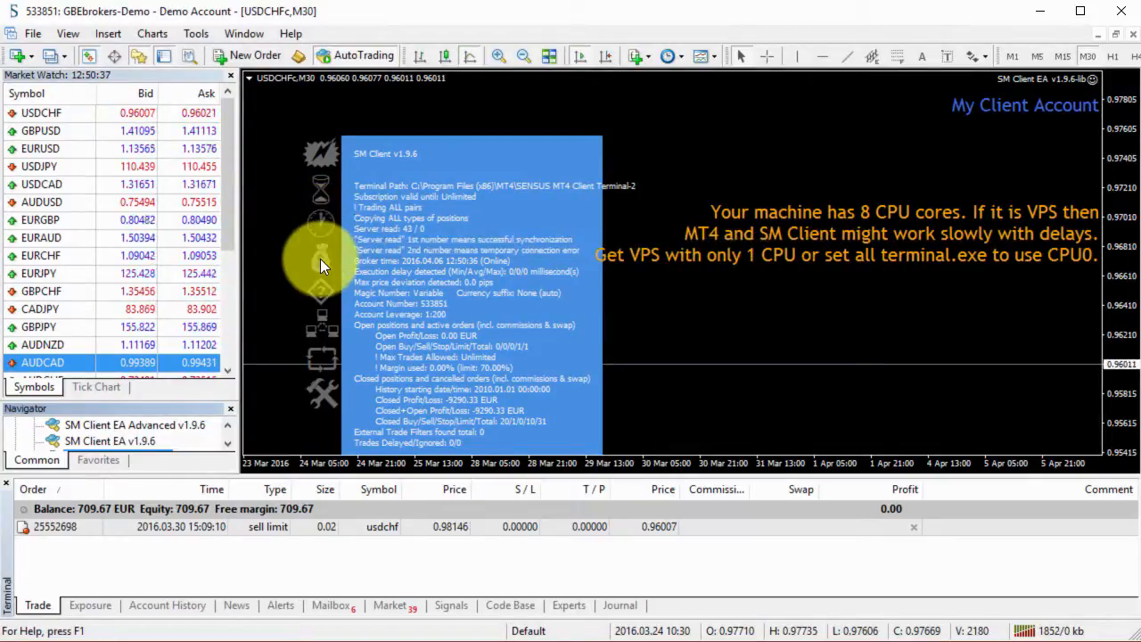
pyautogui.moveTo(321, 386)
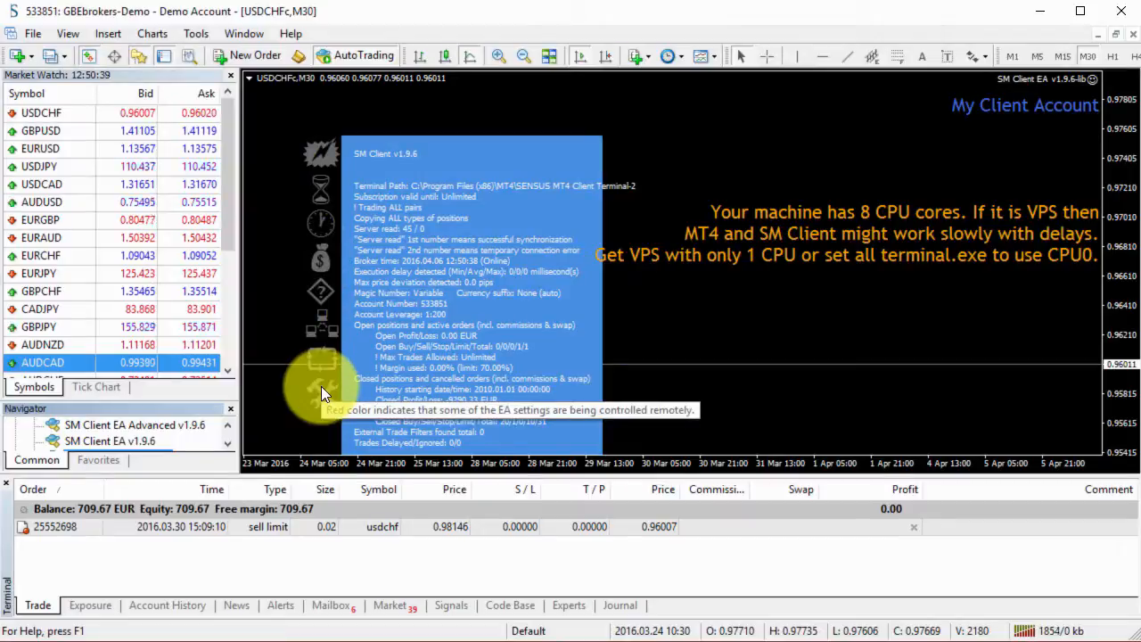
pyautogui.moveTo(328, 365)
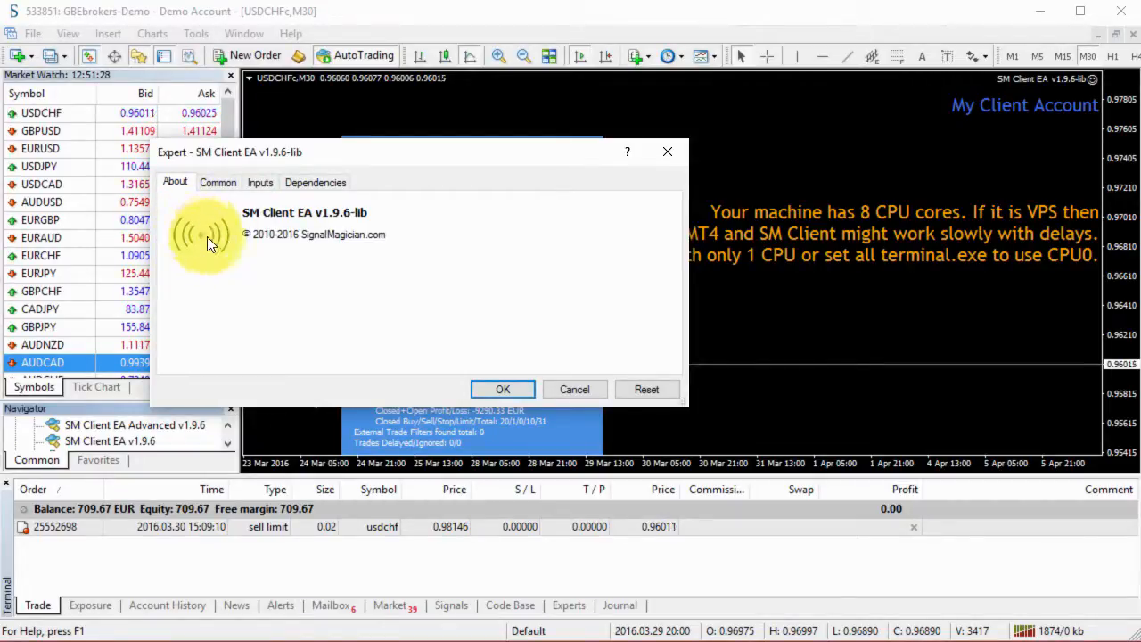
pyautogui.click(571, 390)
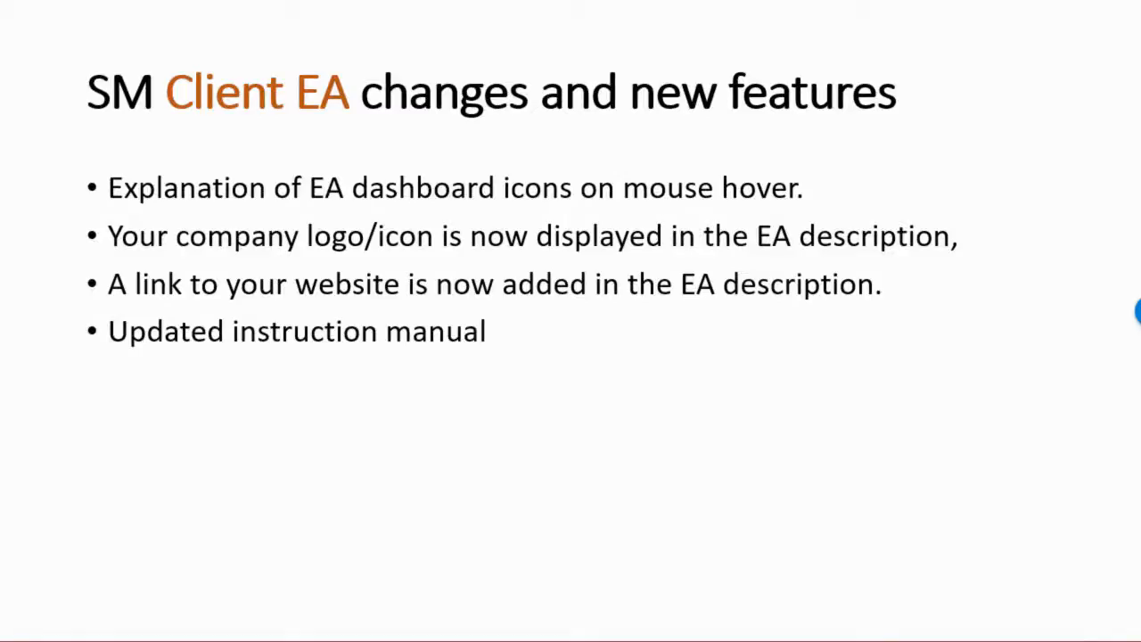
pyautogui.press('Right')
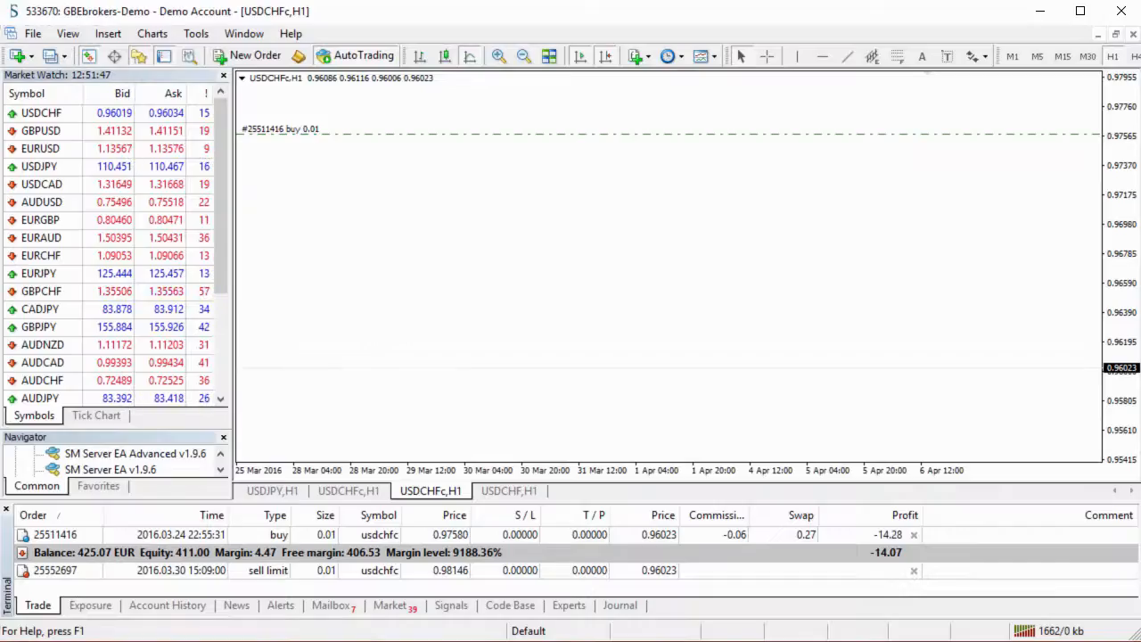
# Open SM Server EA v1.9.6 on the USDCHF chart, examine its Username, Password and ChartName inputs, and cancel
pyautogui.doubleClick(143, 469)
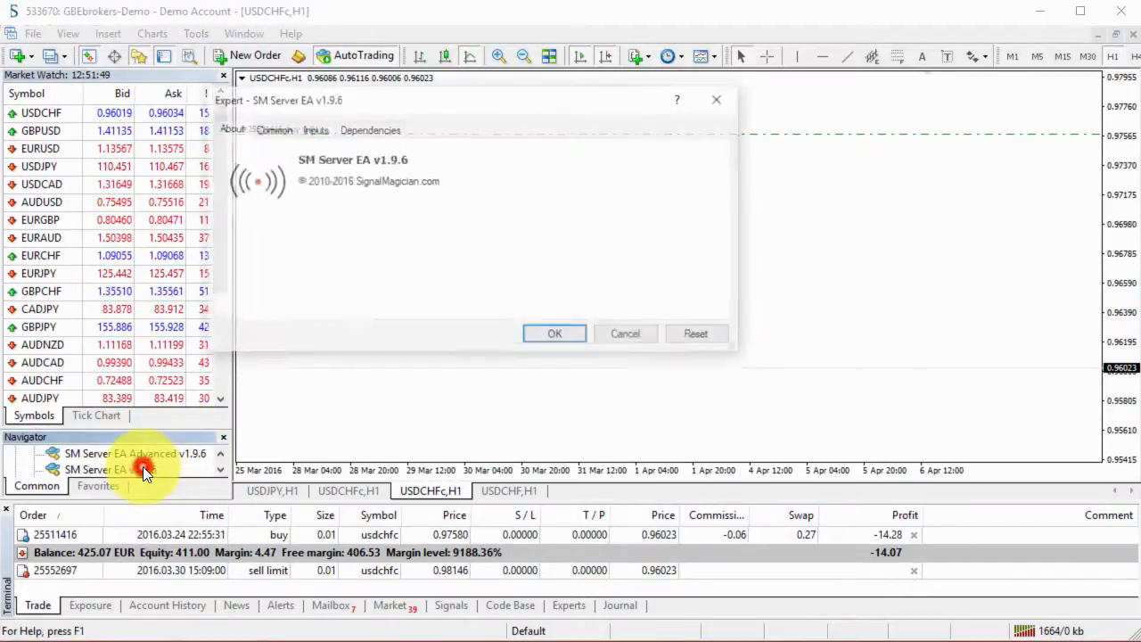
pyautogui.click(316, 130)
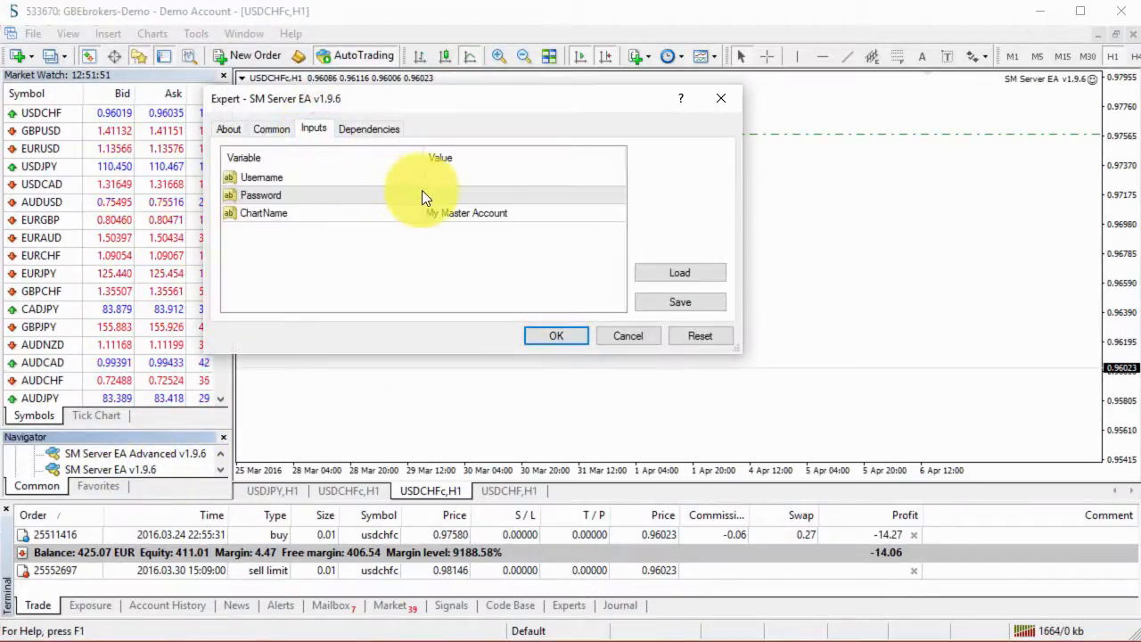
pyautogui.click(398, 178)
pyautogui.click(446, 193)
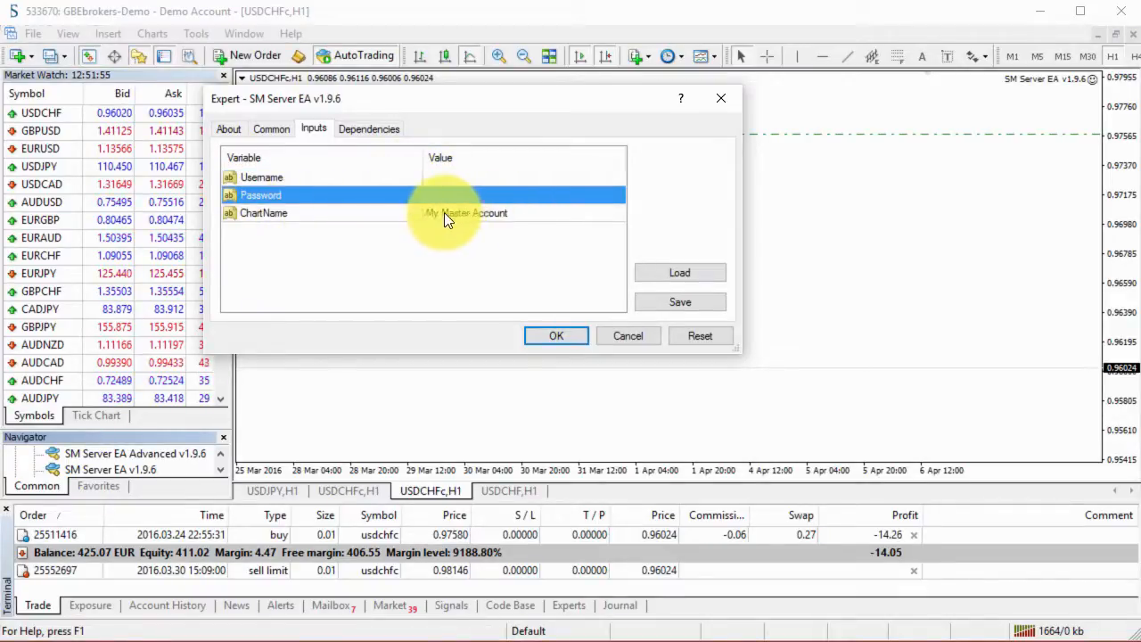
pyautogui.click(488, 214)
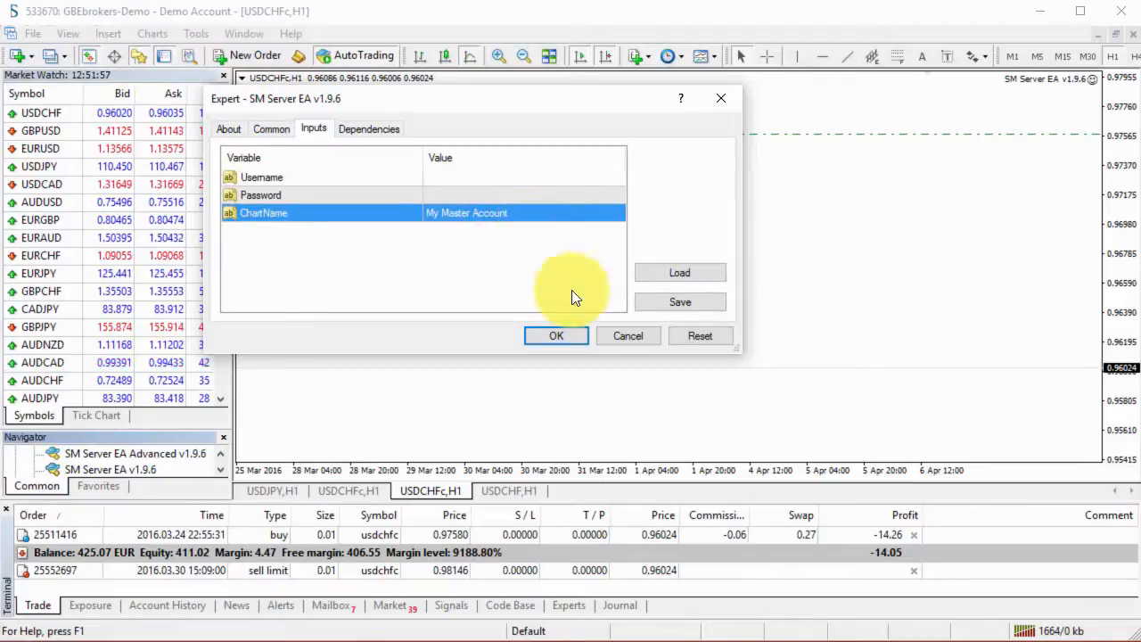
pyautogui.click(618, 339)
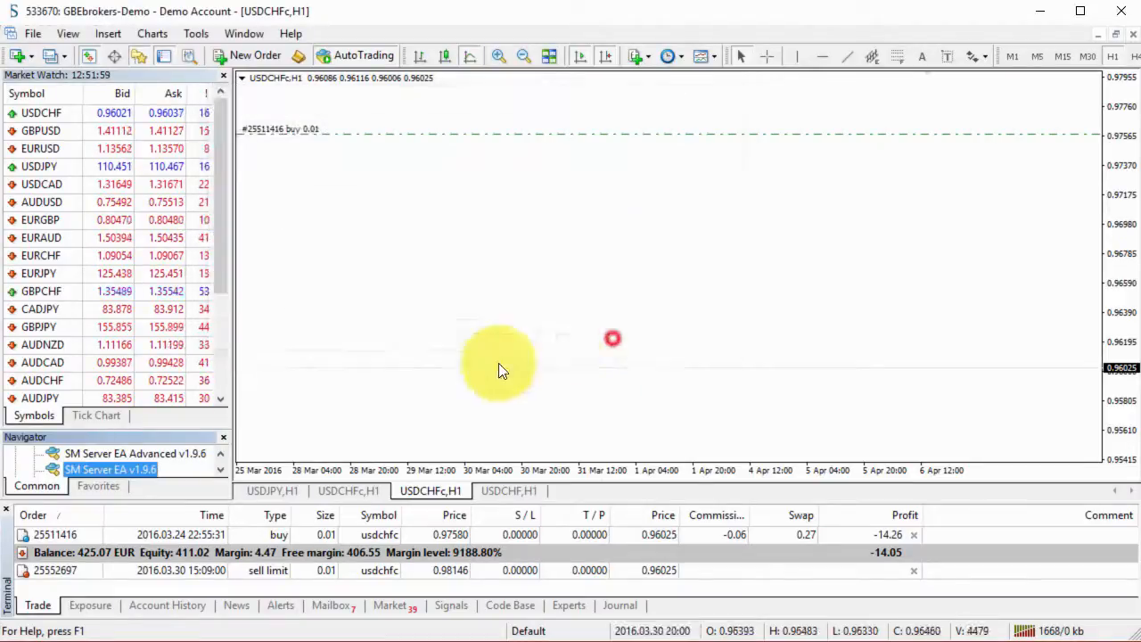
# Open SM Server EA Advanced v1.9.6 on the USDCHF chart and examine its full list of input parameters
pyautogui.doubleClick(192, 455)
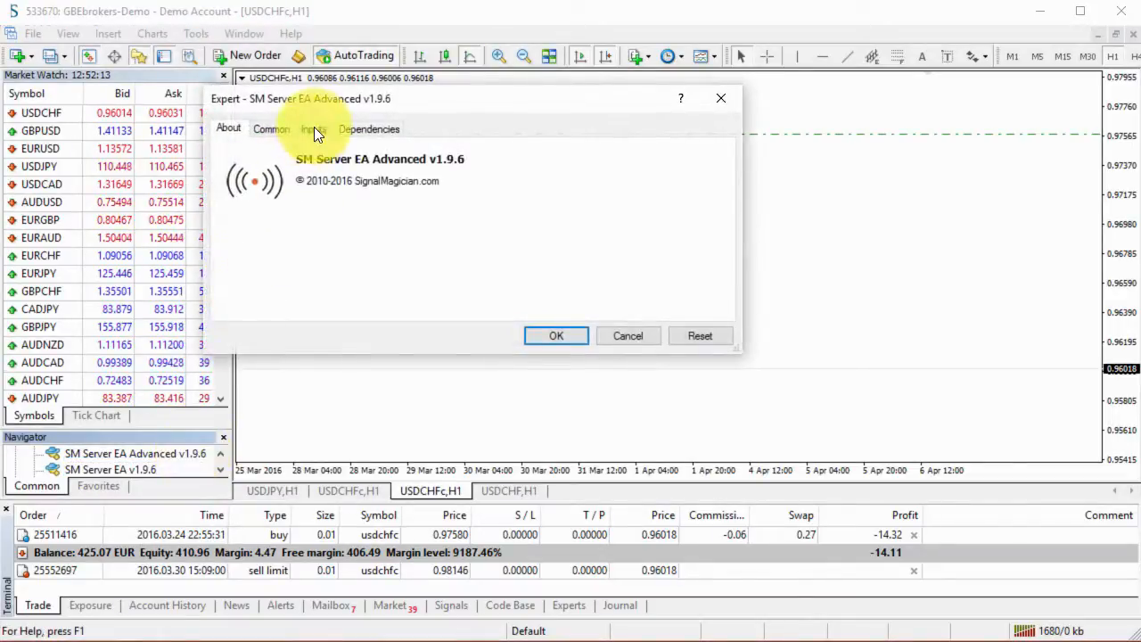
pyautogui.click(314, 129)
pyautogui.scroll(-9, 472, 229)
pyautogui.scroll(9, 465, 229)
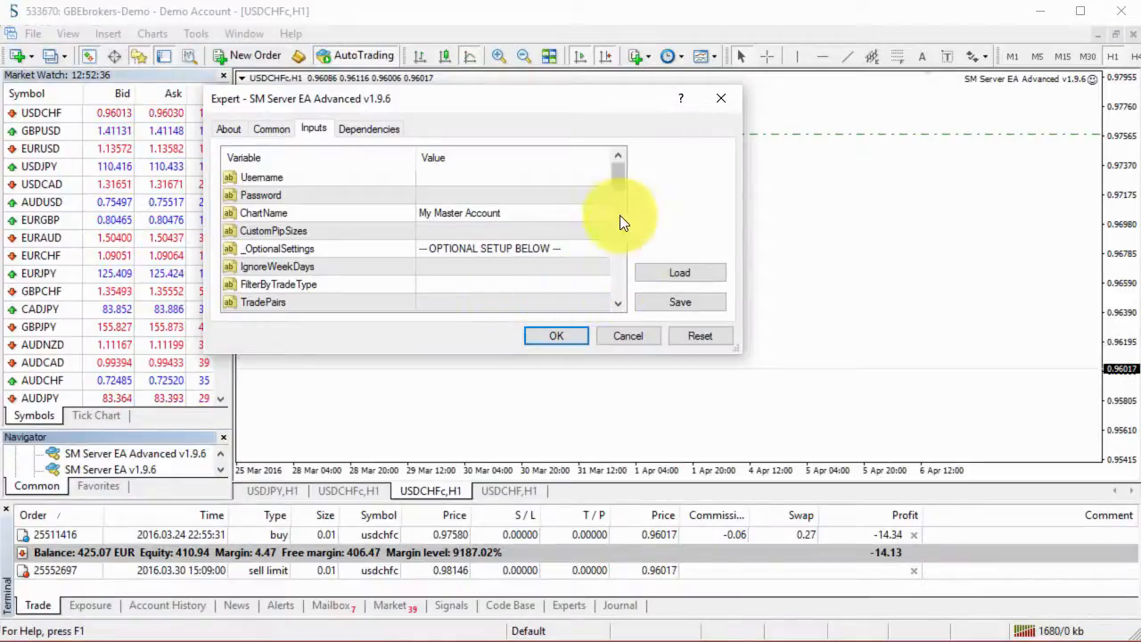
pyautogui.moveTo(619, 178); pyautogui.dragTo(614, 269)
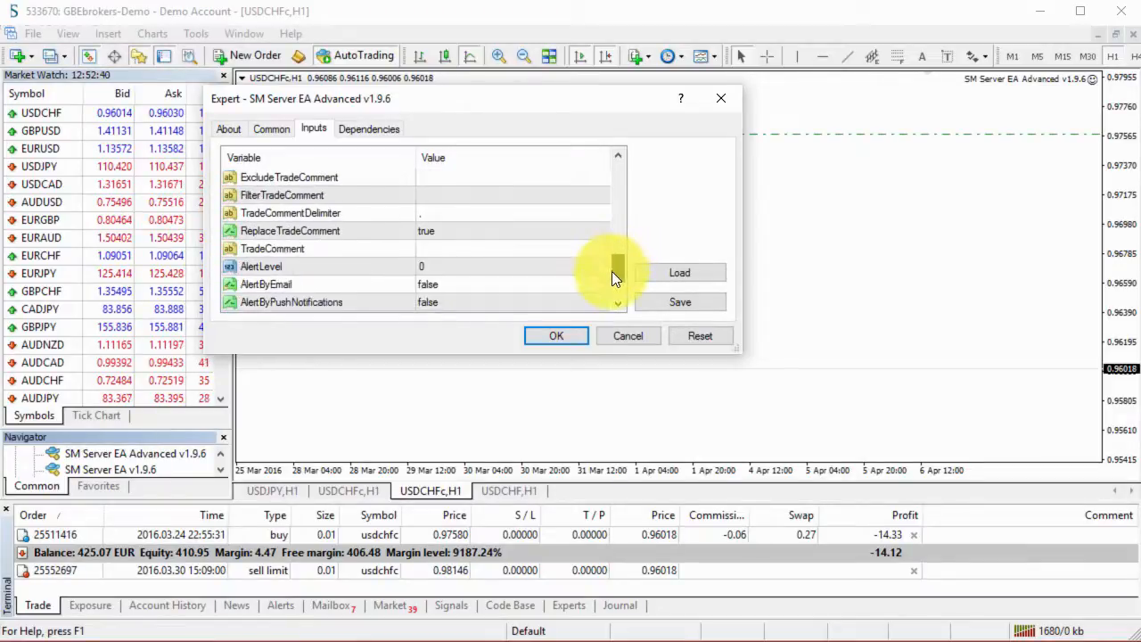
# Examine the ReplaceTradeComment and TradeComment inputs of SM Server EA Advanced
pyautogui.click(447, 229)
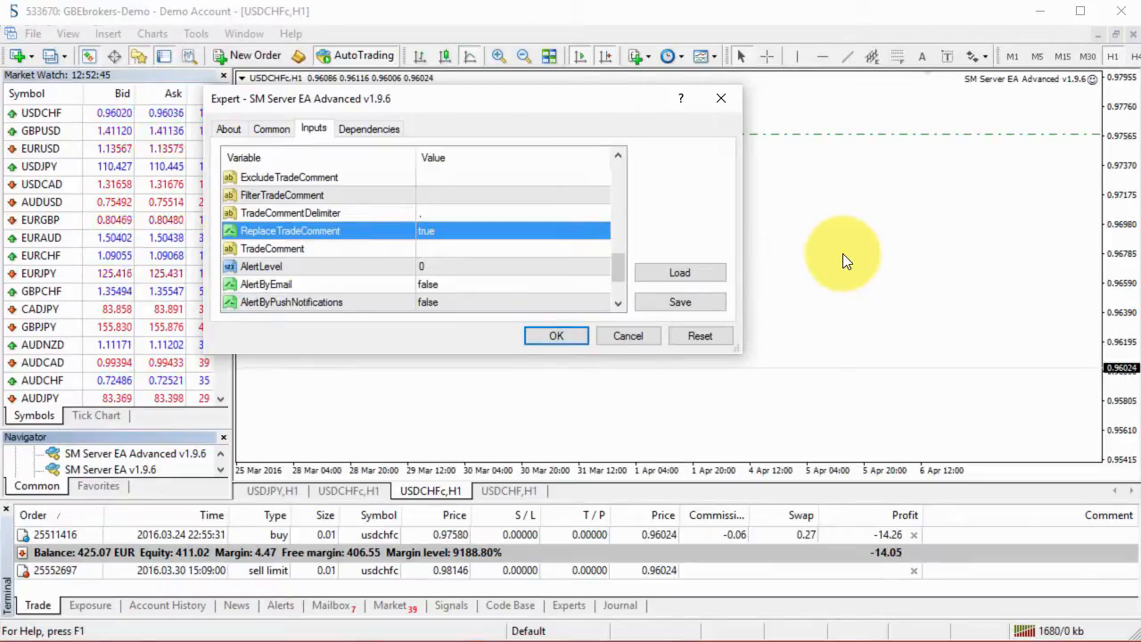
pyautogui.press('Down')
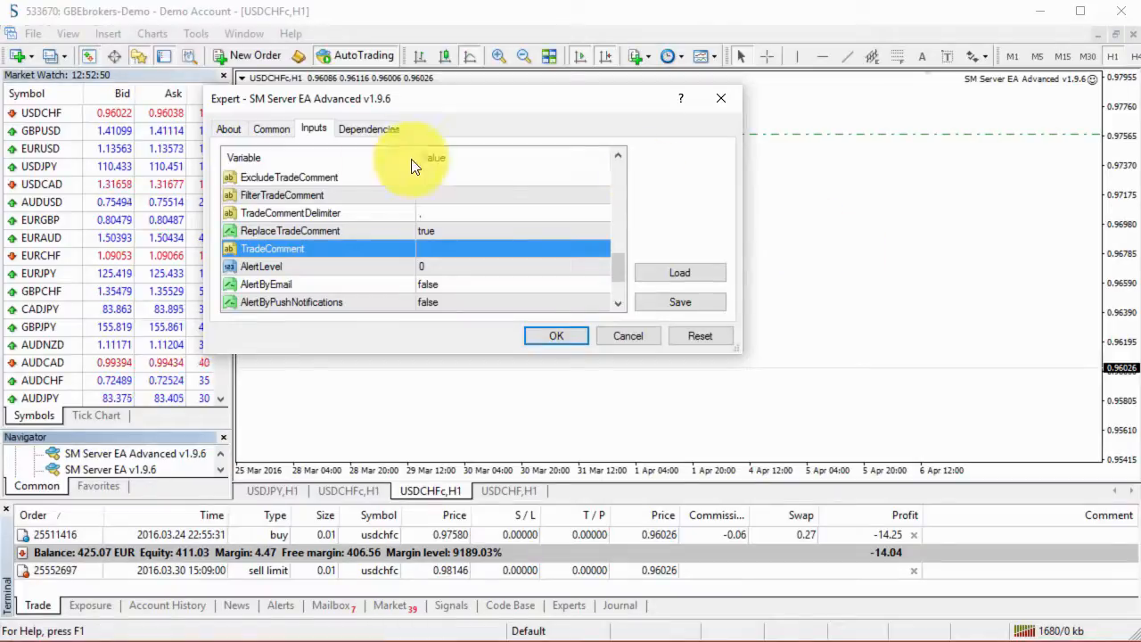
pyautogui.doubleClick(443, 251)
pyautogui.click(367, 248)
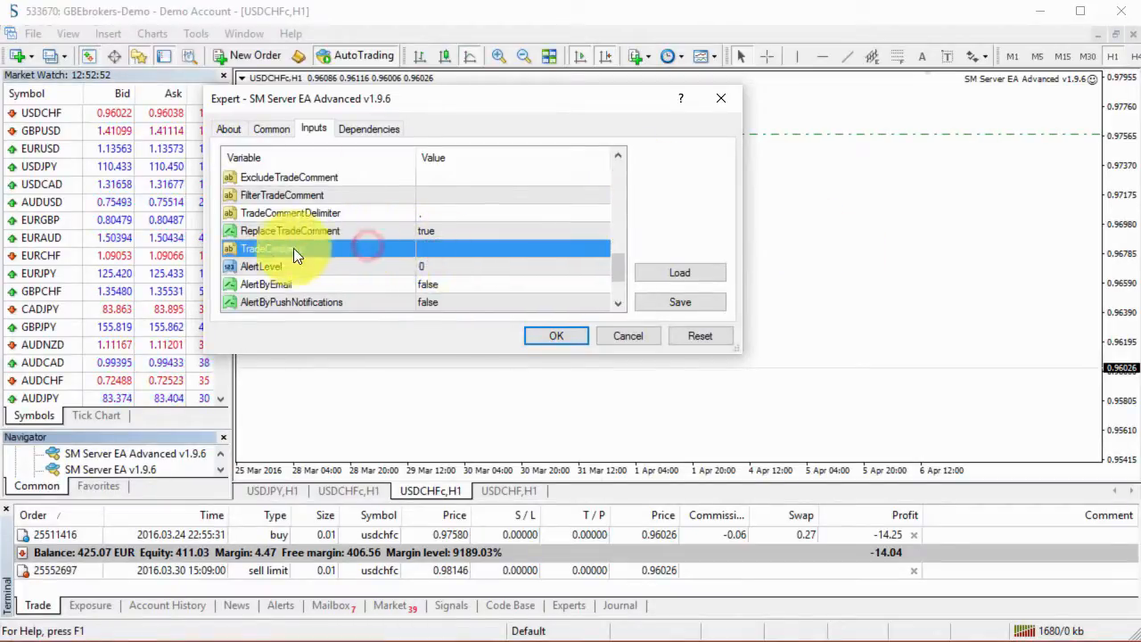
pyautogui.click(466, 232)
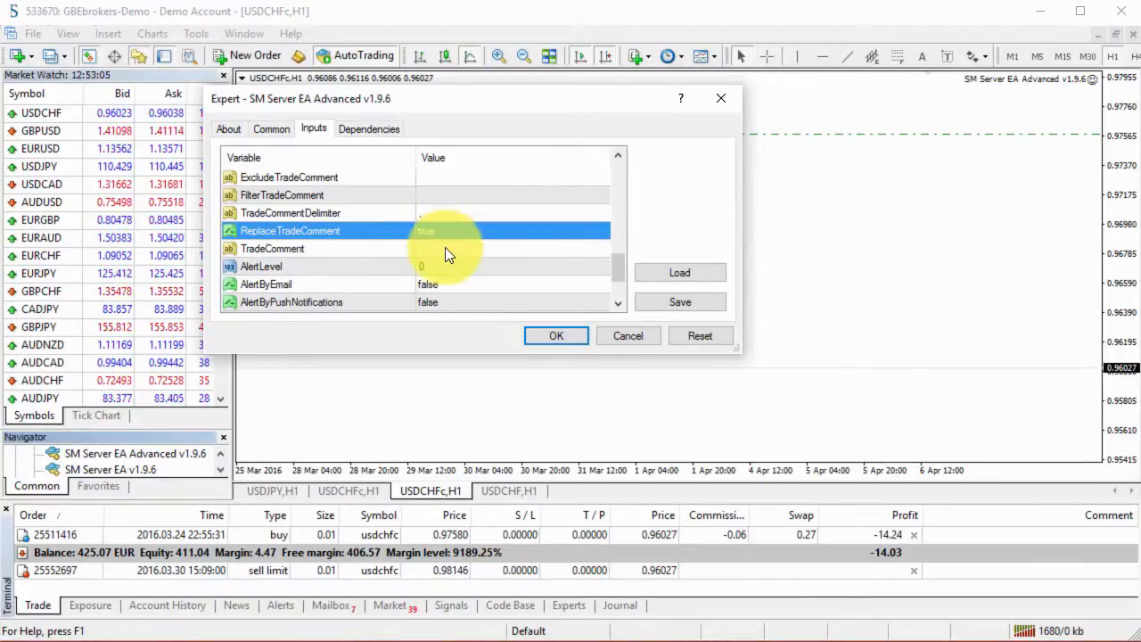
pyautogui.click(445, 247)
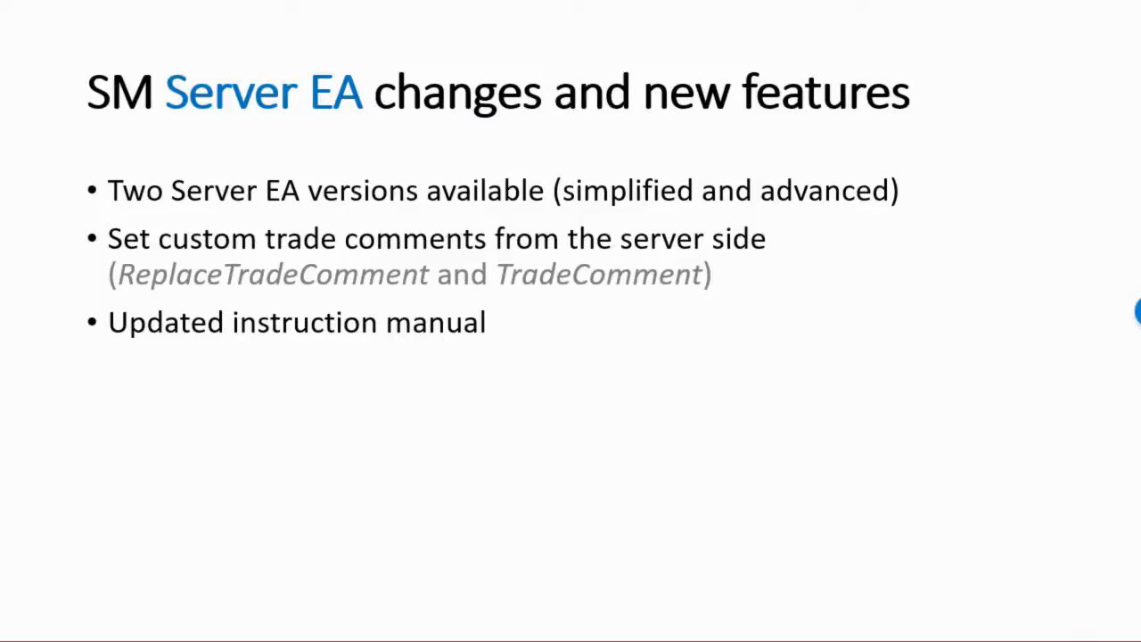
pyautogui.press('Right')
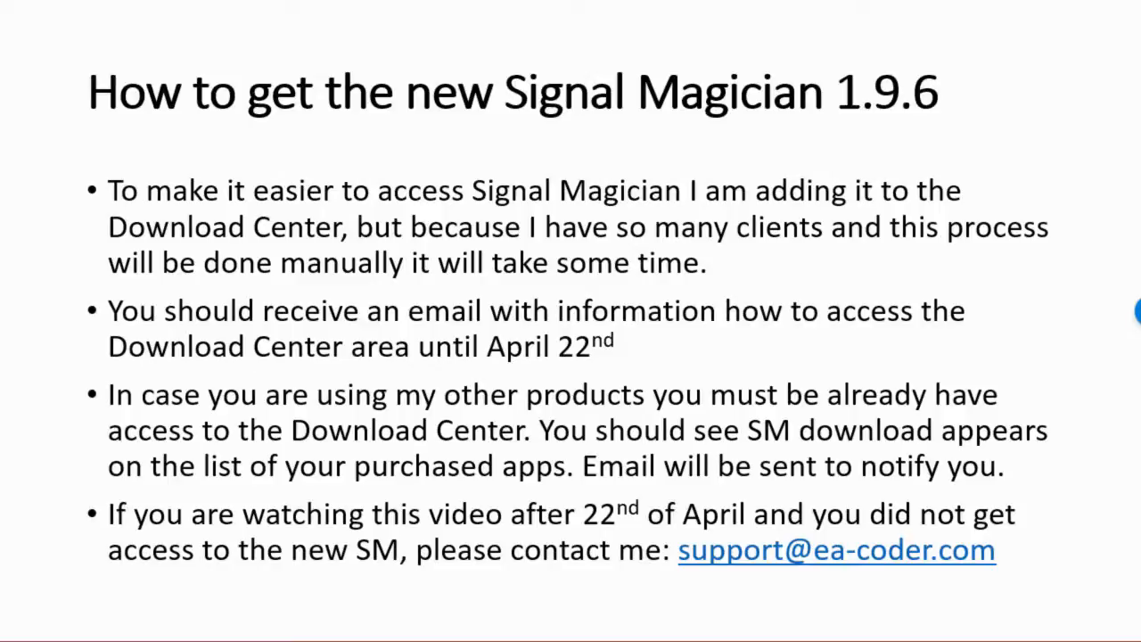